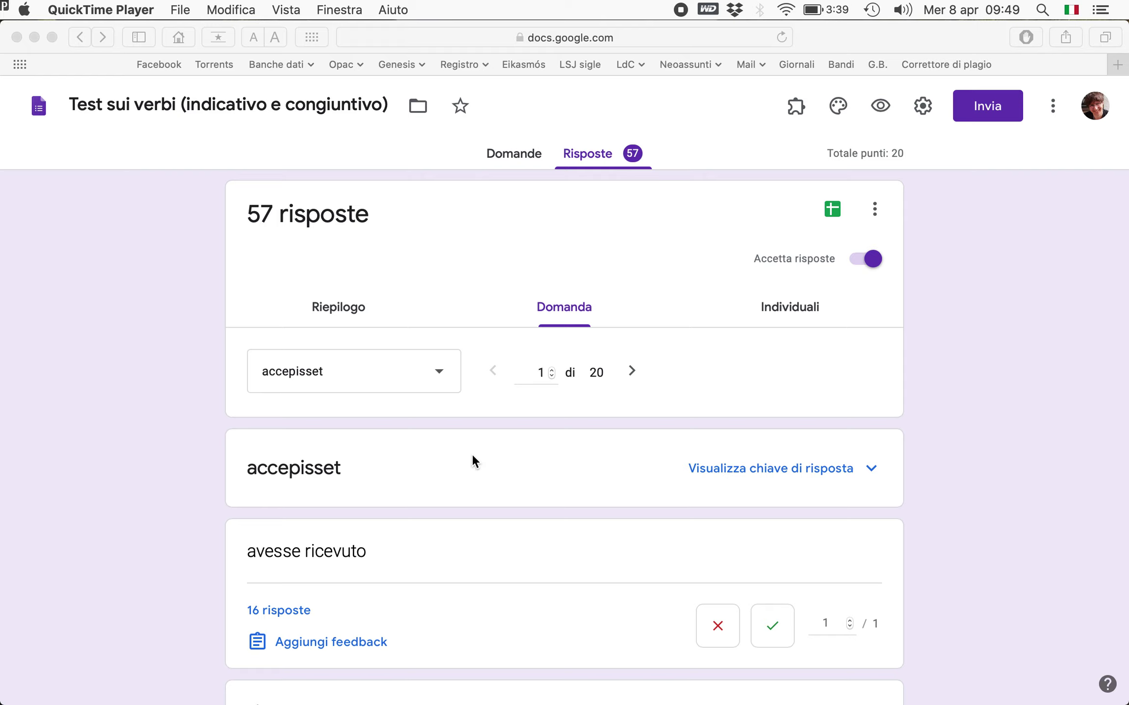
# - Advance to question 2, "iubeat", in the per-question responses and look through the submitted translations
pyautogui.click(631, 373)
pyautogui.click(631, 374)
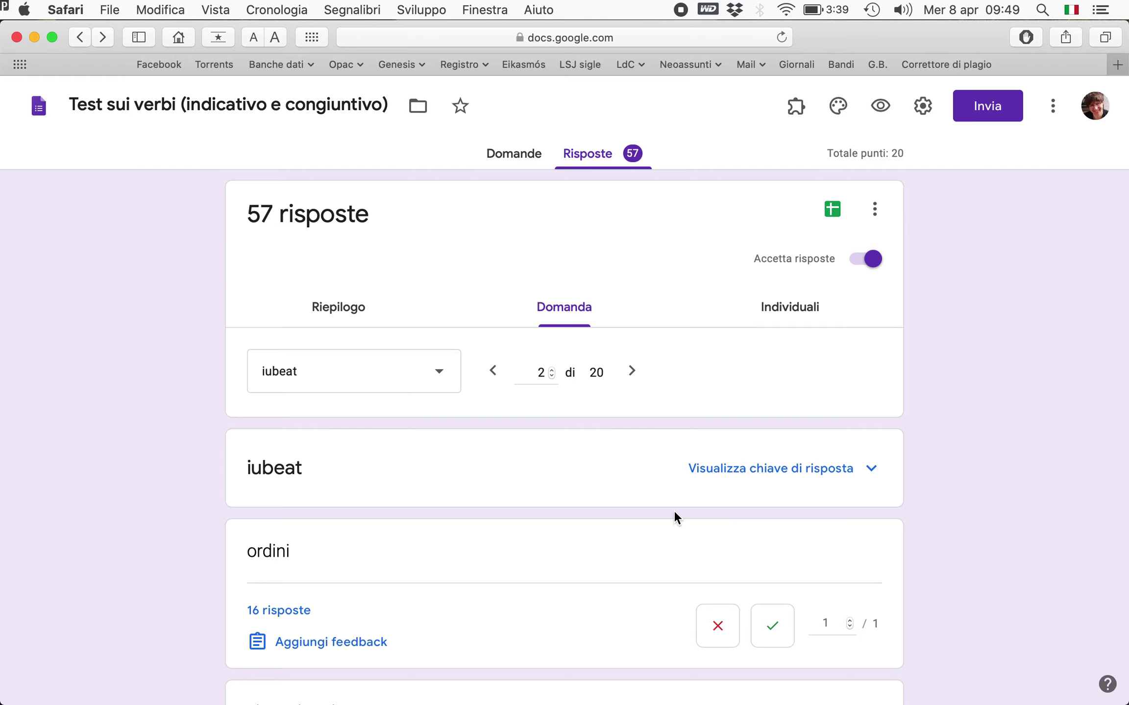
pyautogui.scroll(-6, 675, 512)
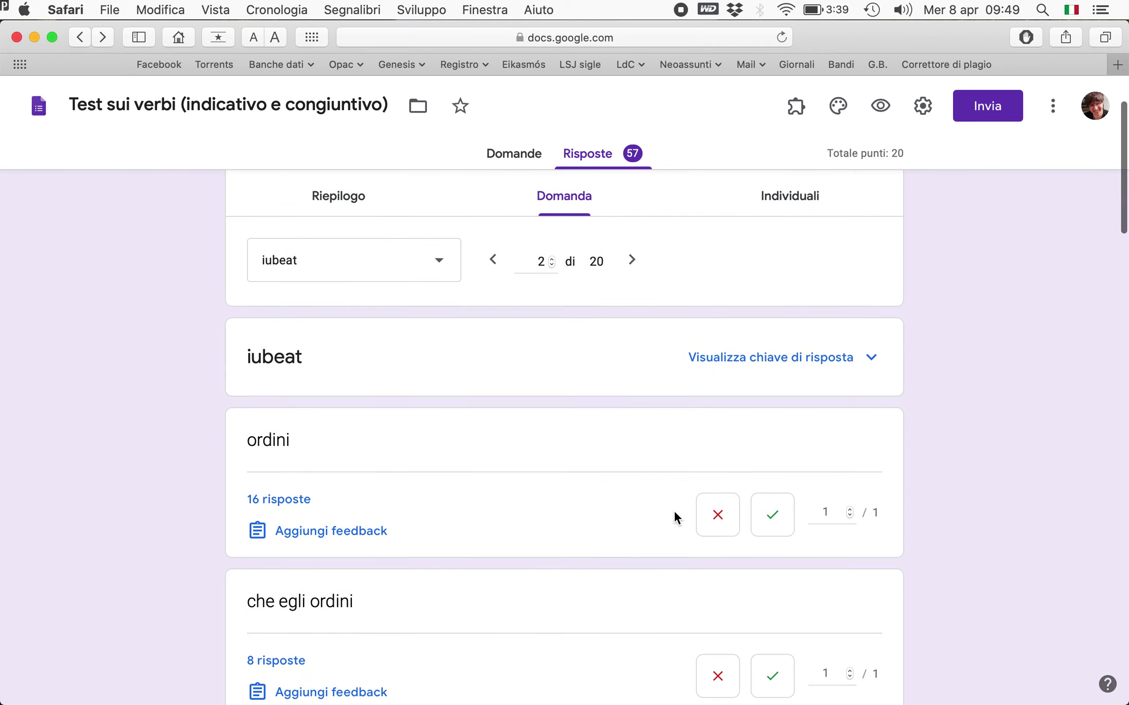
pyautogui.scroll(3, 674, 510)
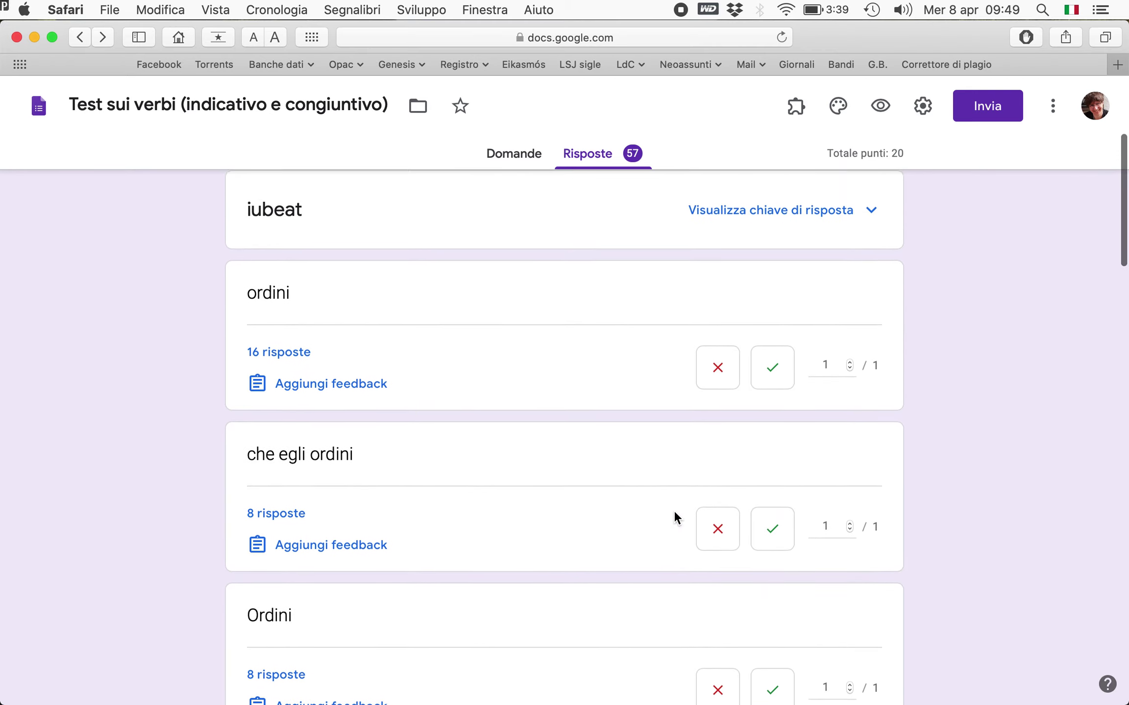
pyautogui.scroll(-1, 674, 510)
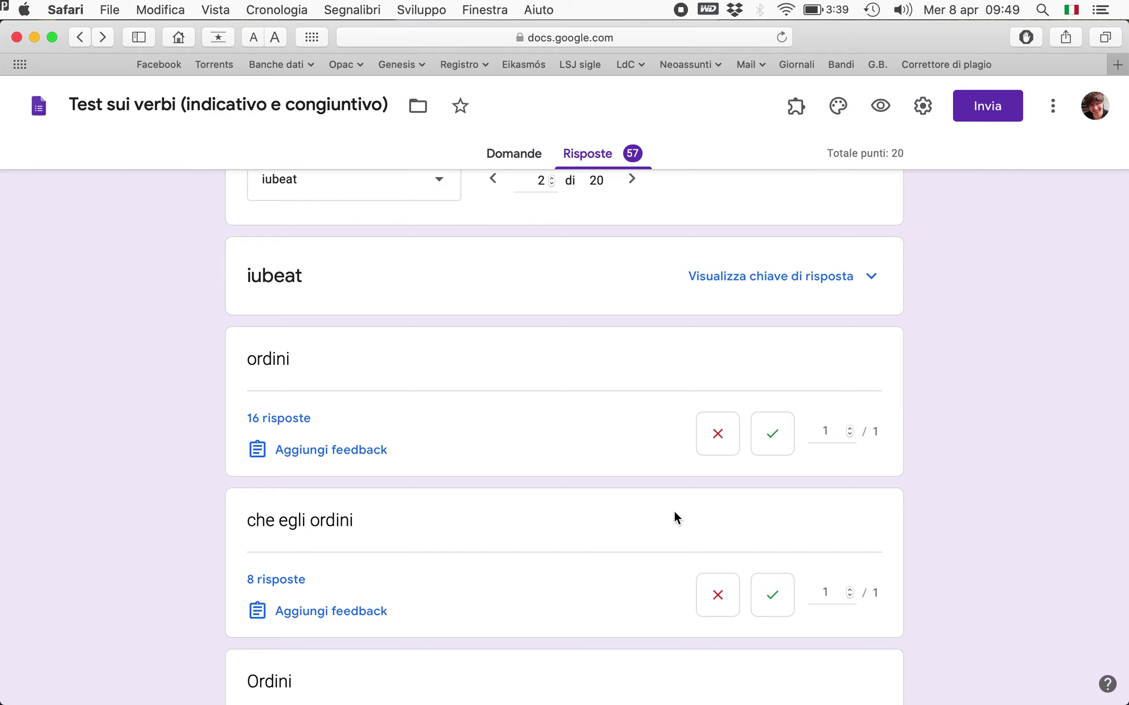
pyautogui.scroll(2, 673, 510)
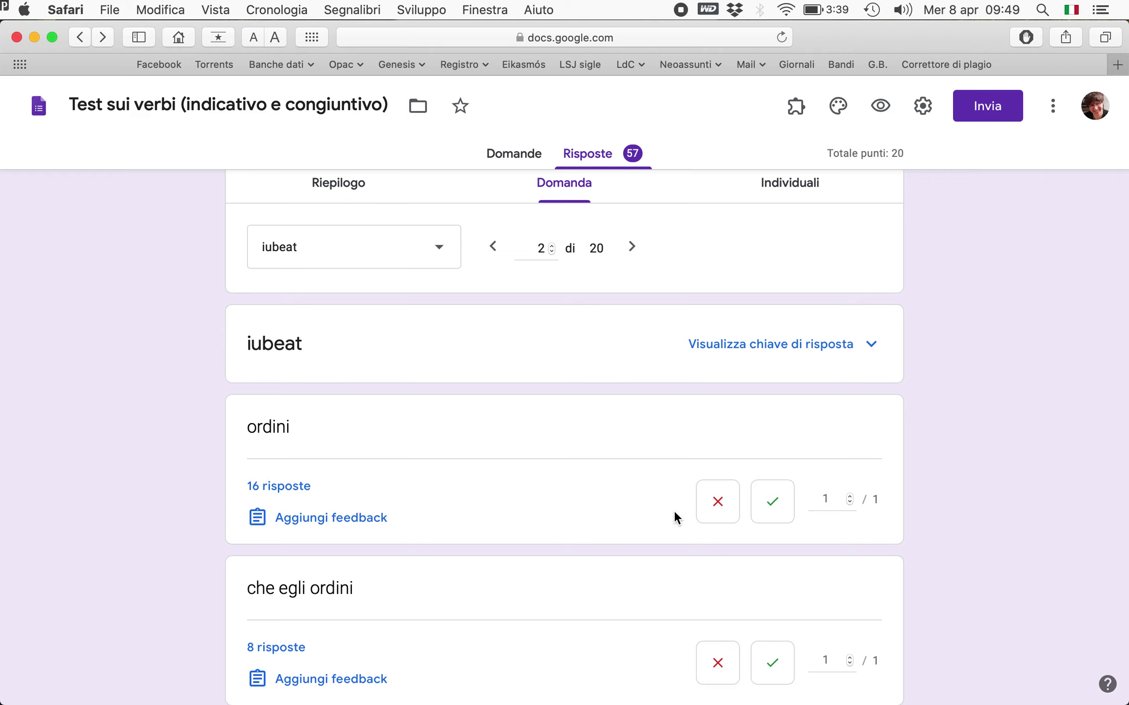
pyautogui.scroll(2, 674, 510)
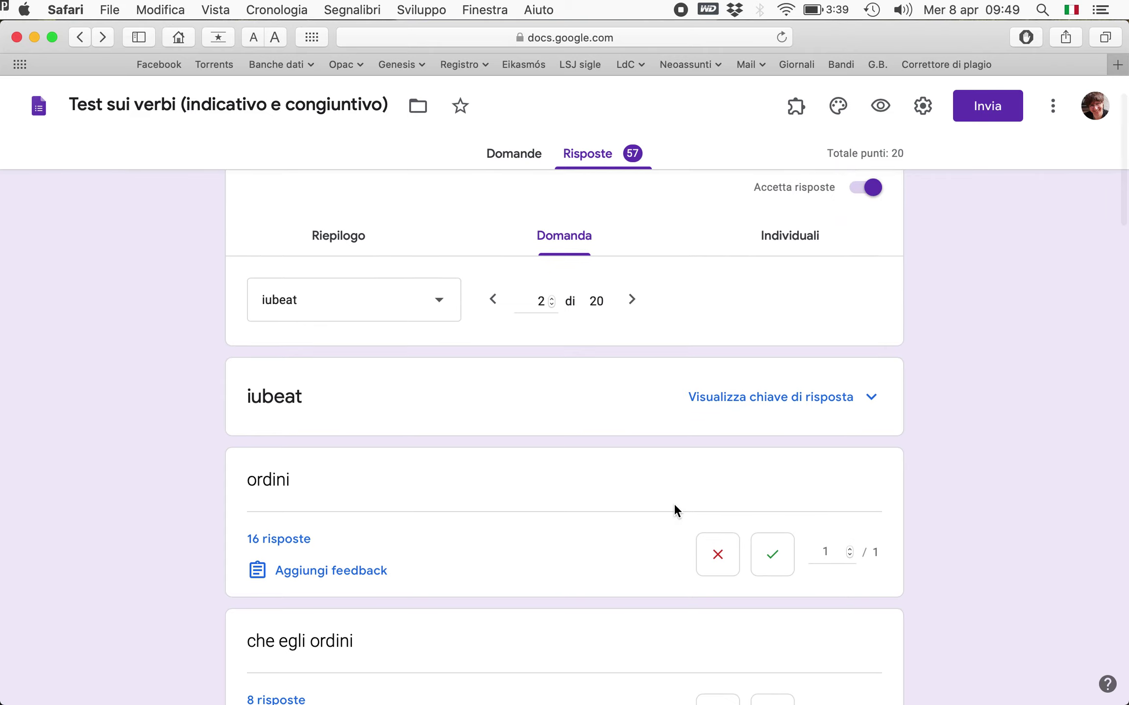
# - Go through questions 3 to 5, highlighting part of the verb forms "inveniet" and "viceramus" in their titles
pyautogui.click(632, 299)
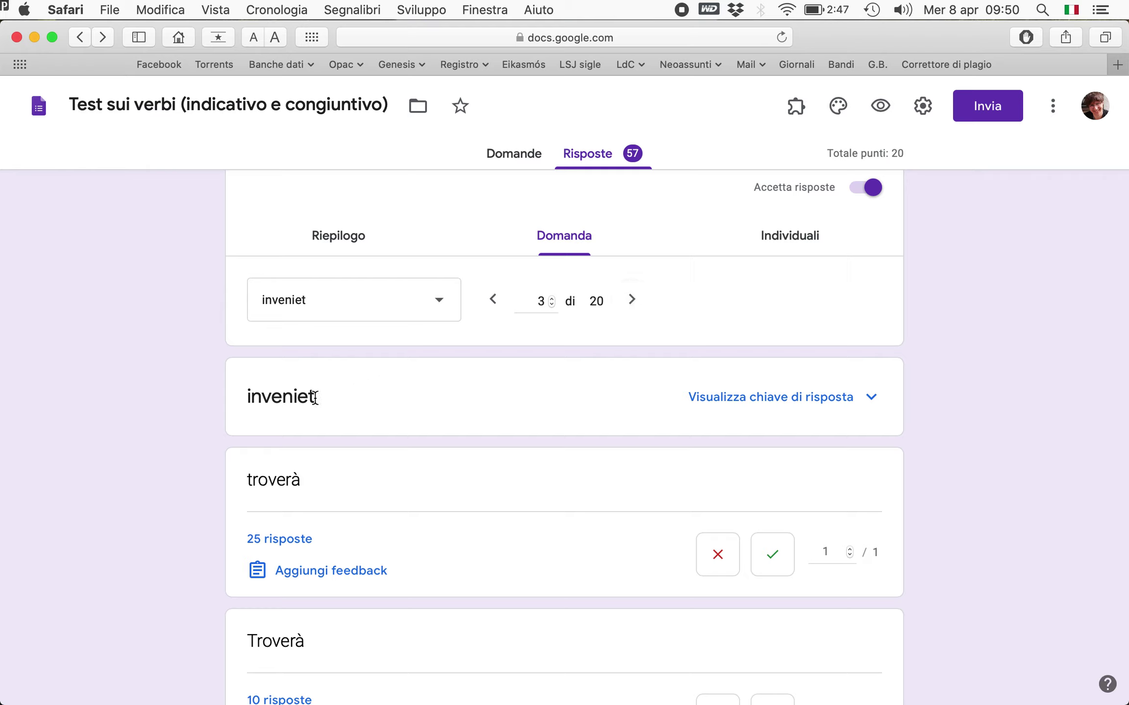
pyautogui.moveTo(307, 397); pyautogui.dragTo(314, 397)
pyautogui.click(632, 300)
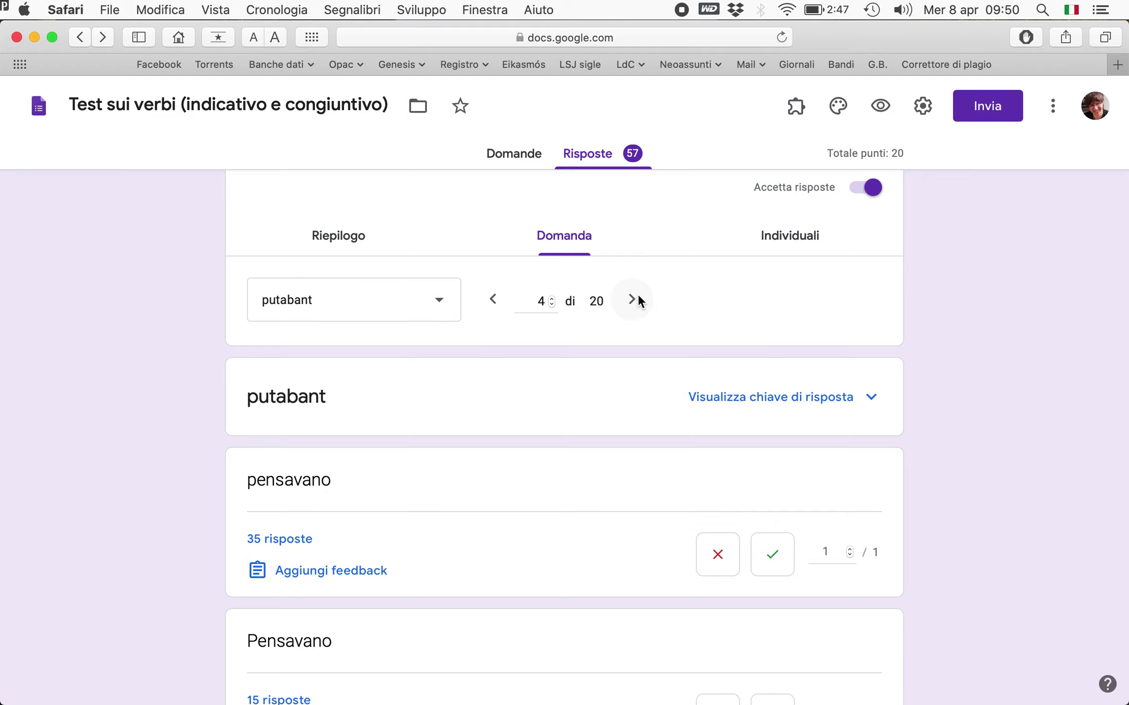
pyautogui.click(632, 300)
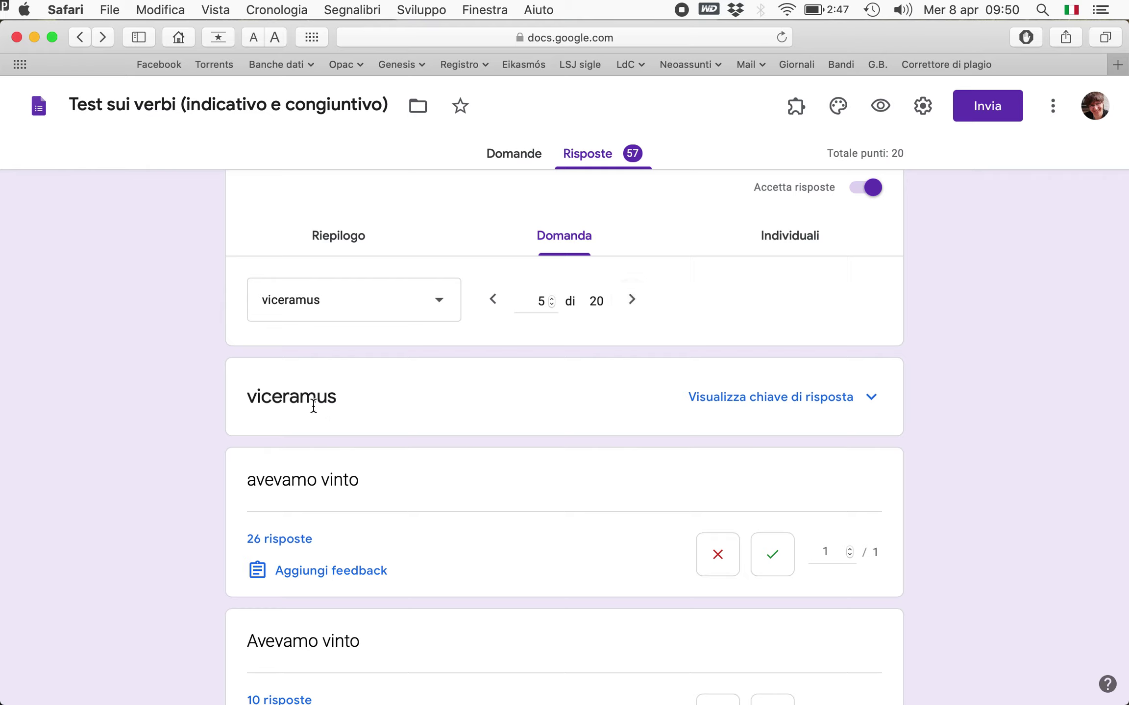
pyautogui.moveTo(299, 399); pyautogui.dragTo(276, 399)
# - Show question 6, "relictus sum", highlight "sum" in its title and look through the submitted translations
pyautogui.click(631, 299)
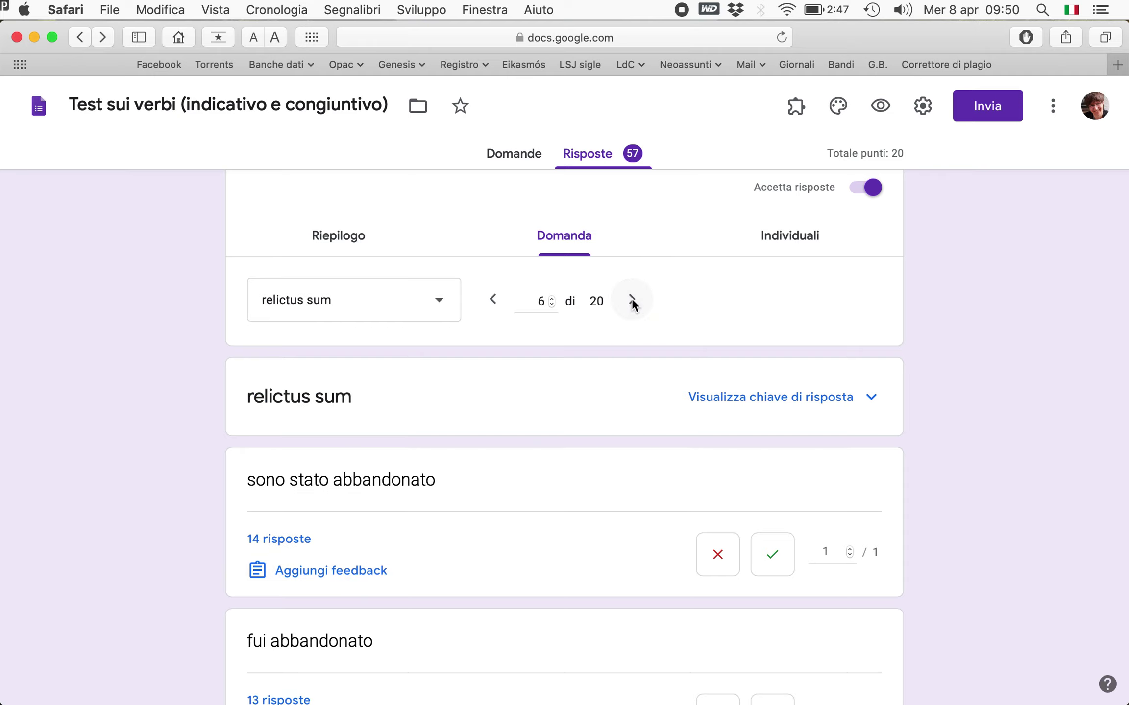
pyautogui.moveTo(307, 399); pyautogui.dragTo(291, 398)
pyautogui.doubleClick(333, 398)
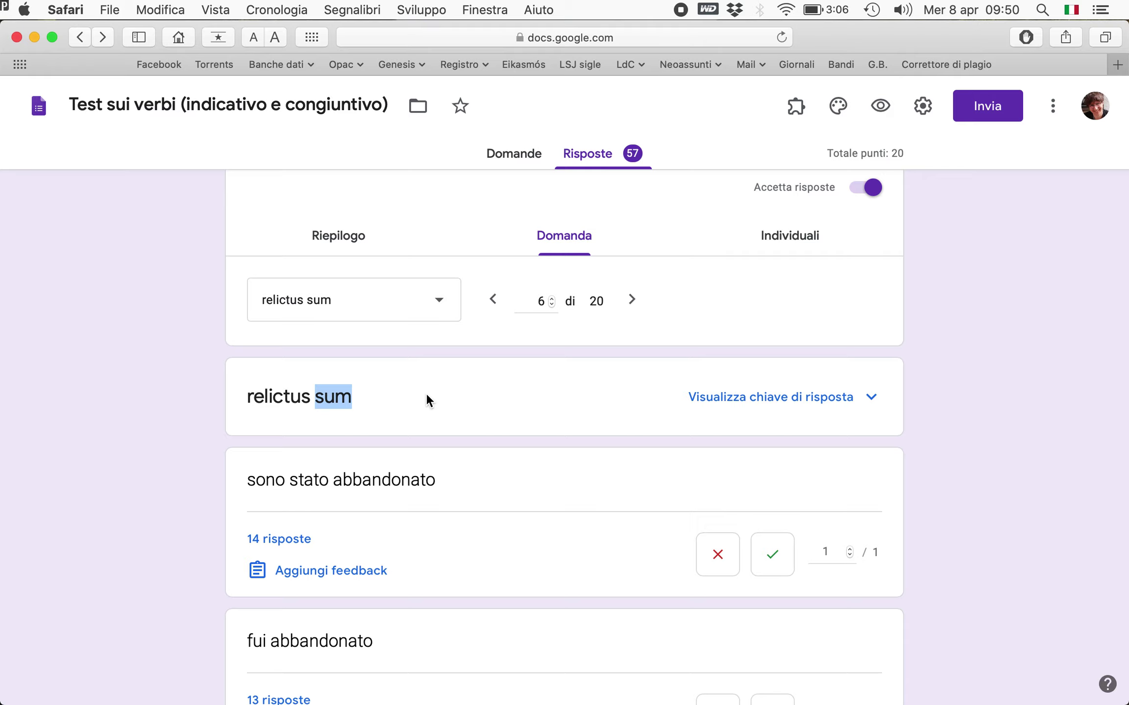
pyautogui.click(351, 399)
pyautogui.moveTo(350, 399); pyautogui.dragTo(272, 397)
pyautogui.click(255, 397)
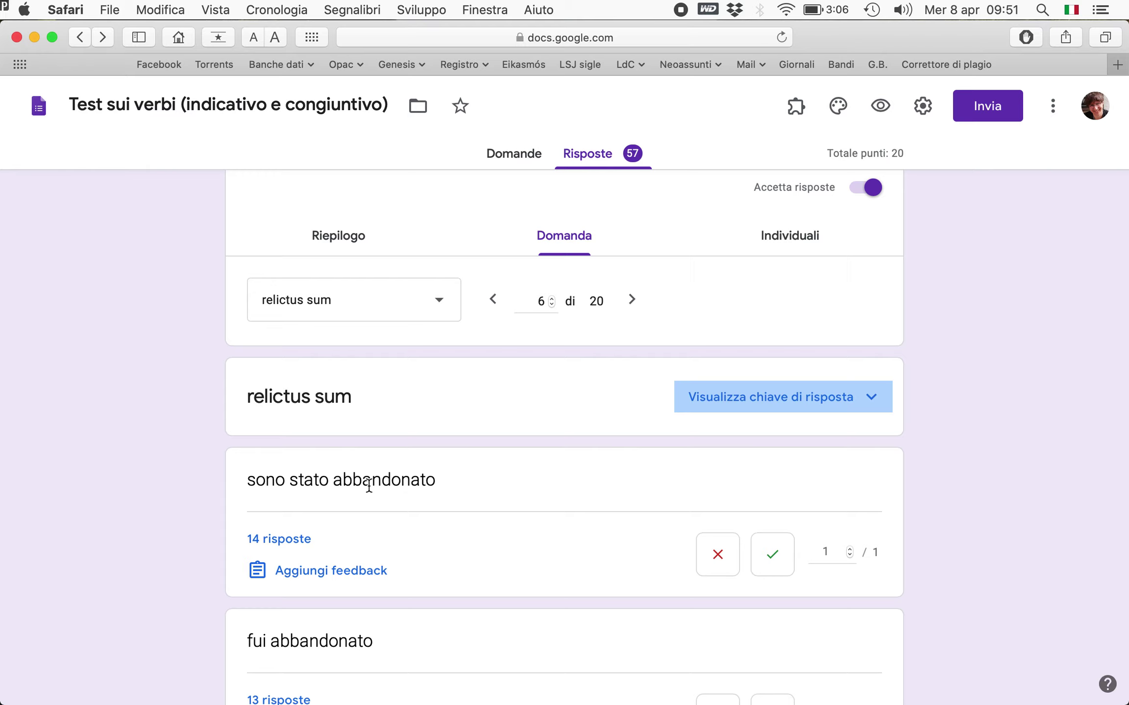
pyautogui.scroll(-4, 399, 411)
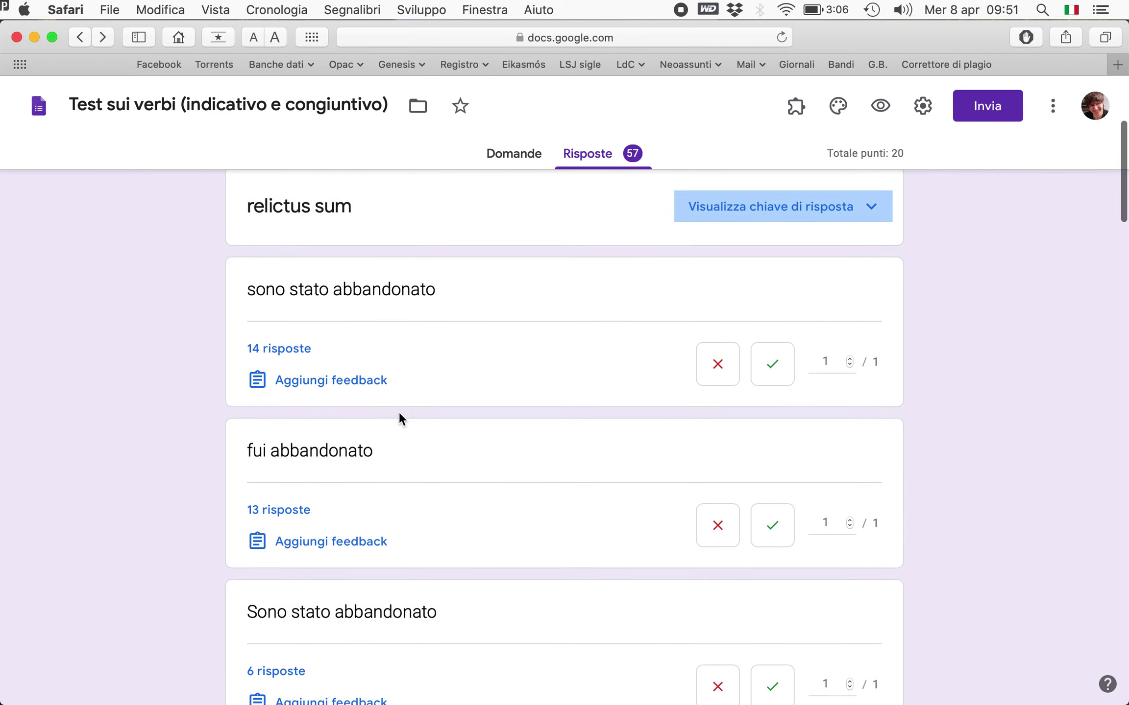
pyautogui.scroll(3, 398, 412)
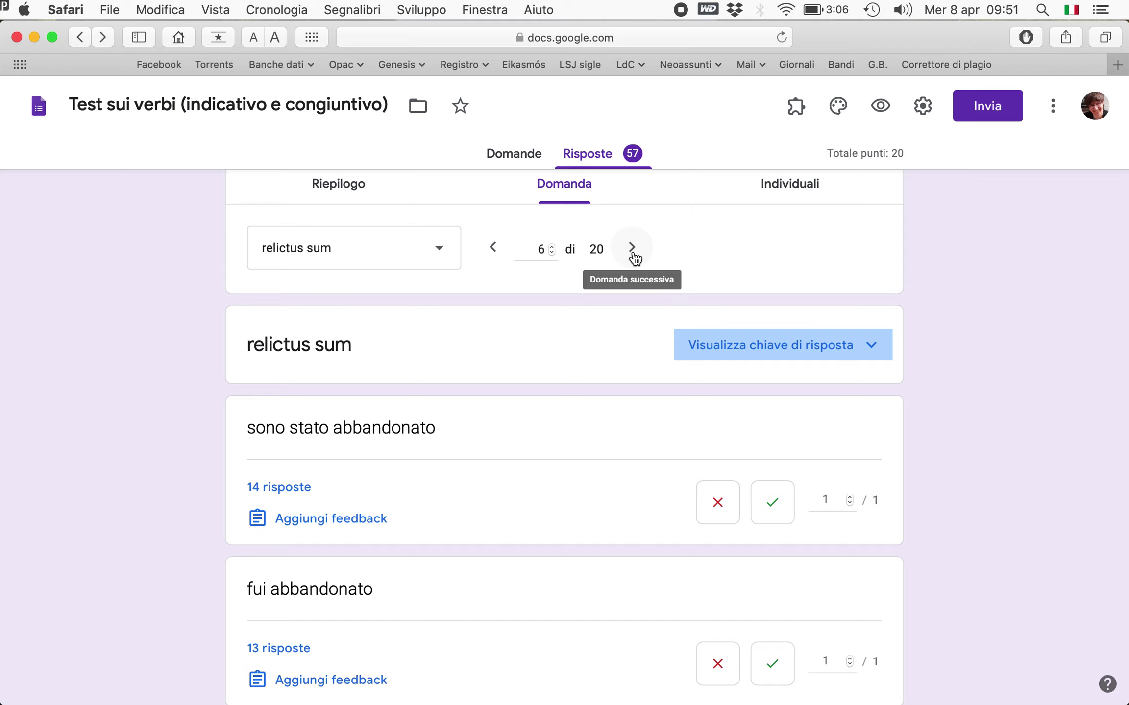
# - Show question 7, "reddiderunt", and highlight the endings "erunt" in its title and "rono" in the answer "restituirono"
pyautogui.click(633, 249)
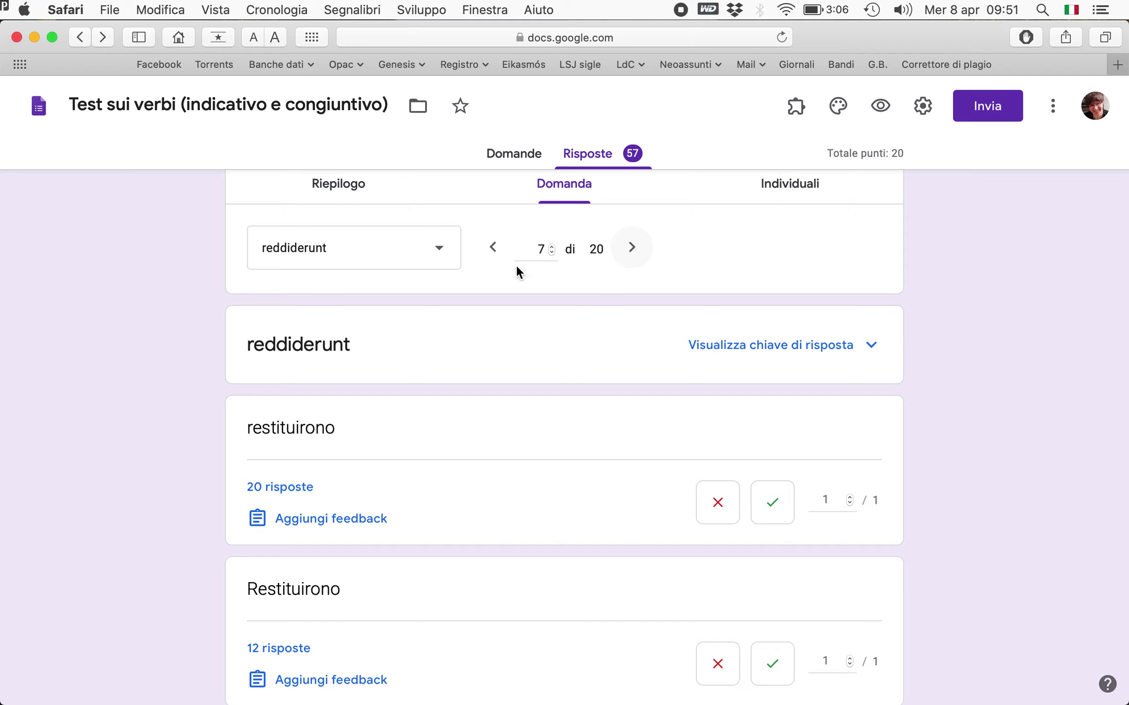
pyautogui.moveTo(300, 344); pyautogui.dragTo(285, 345)
pyautogui.click(246, 349)
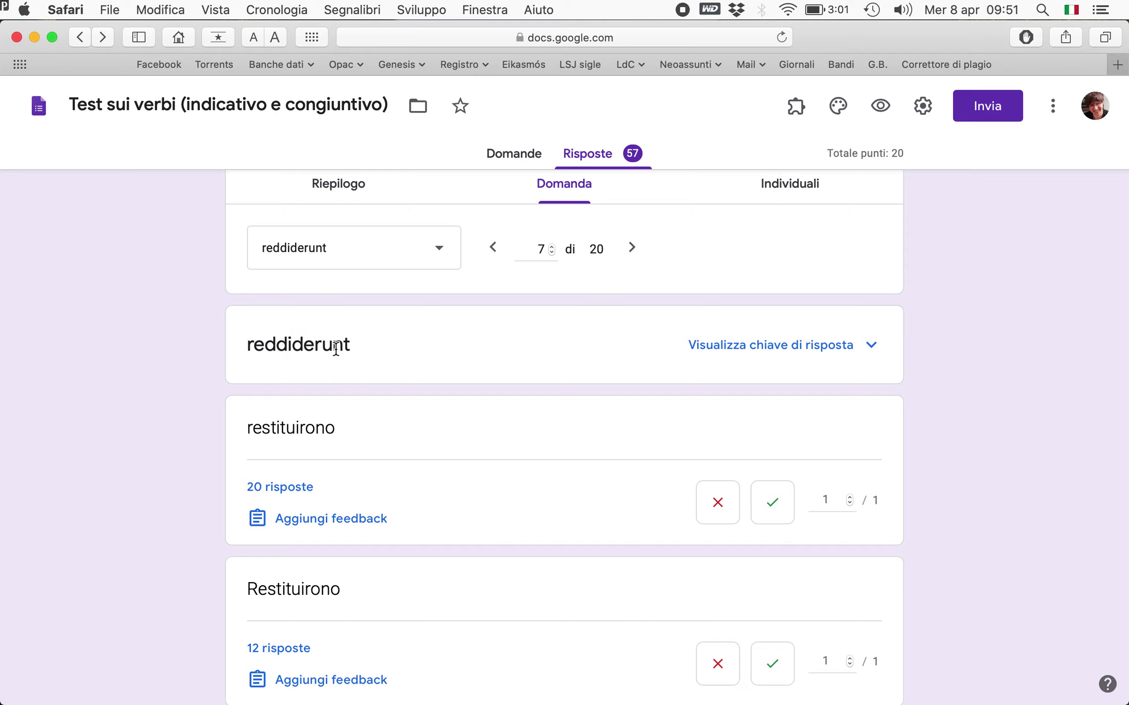
pyautogui.moveTo(351, 345); pyautogui.dragTo(306, 346)
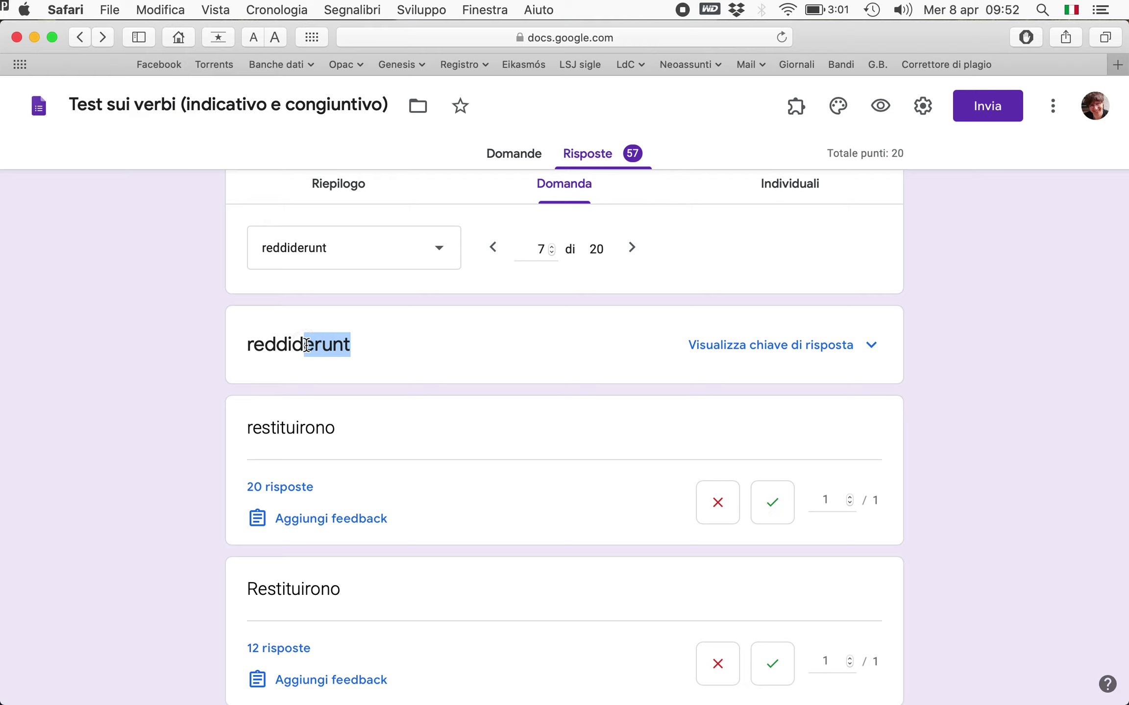
pyautogui.moveTo(330, 421); pyautogui.dragTo(300, 427)
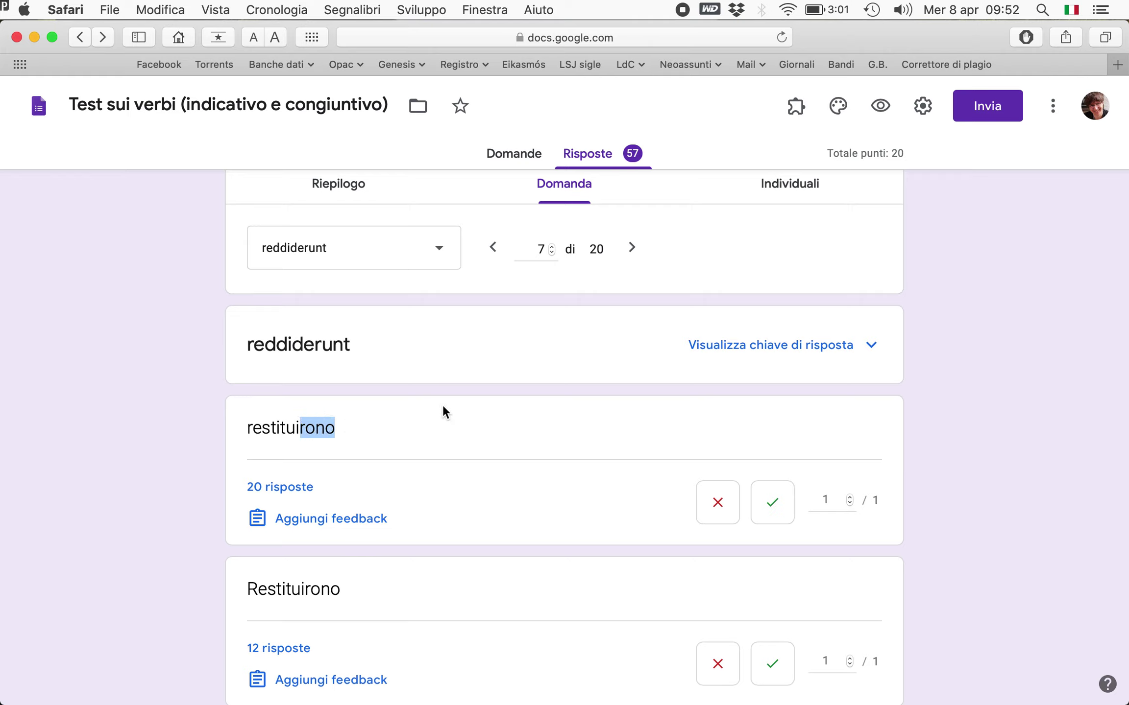
pyautogui.click(631, 290)
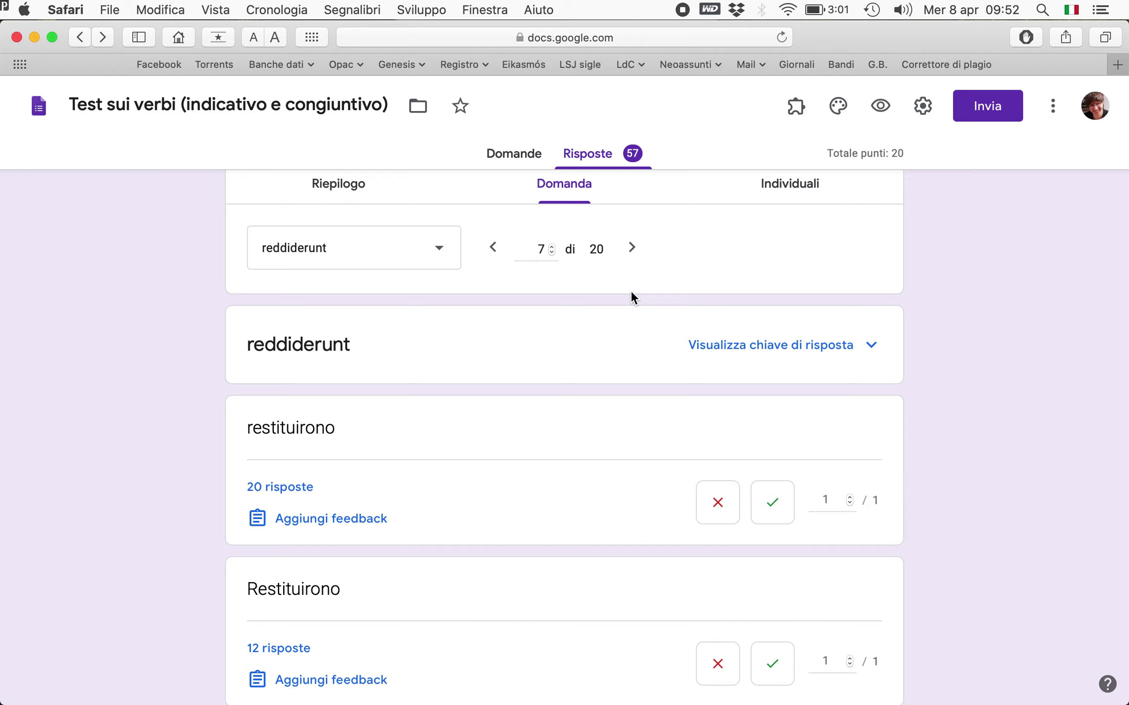
# - Advance past question 8, "trahant", to question 9 and highlight the verb form "sciverim" in its title
pyautogui.click(631, 248)
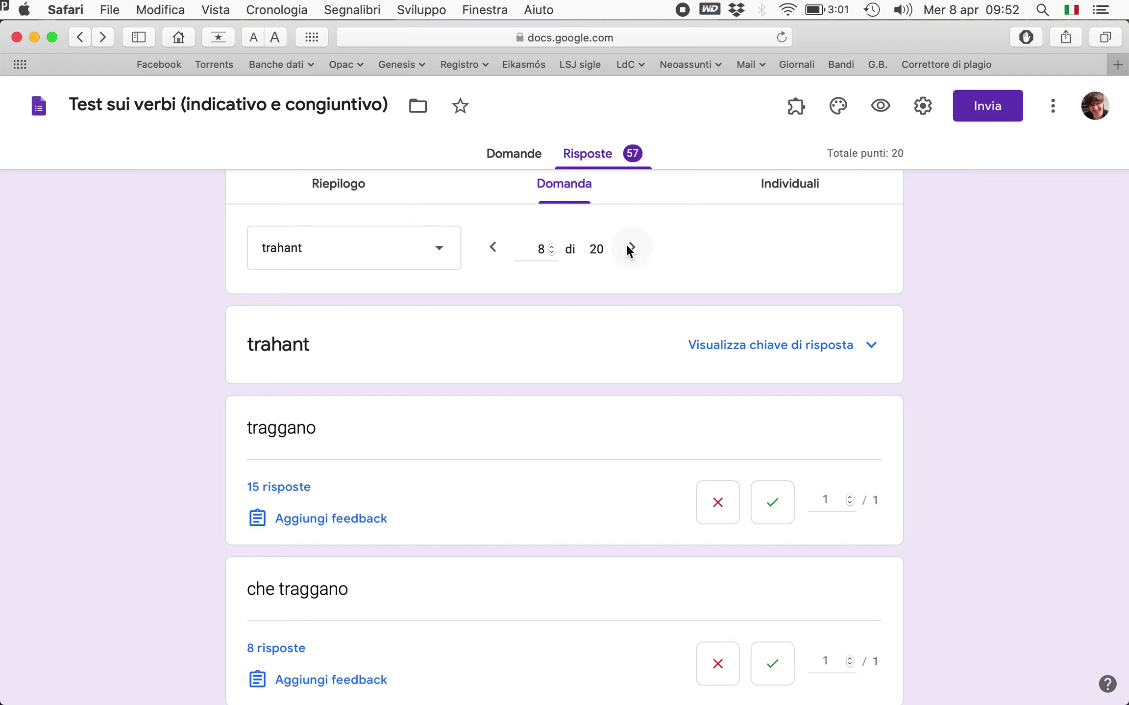
pyautogui.click(627, 246)
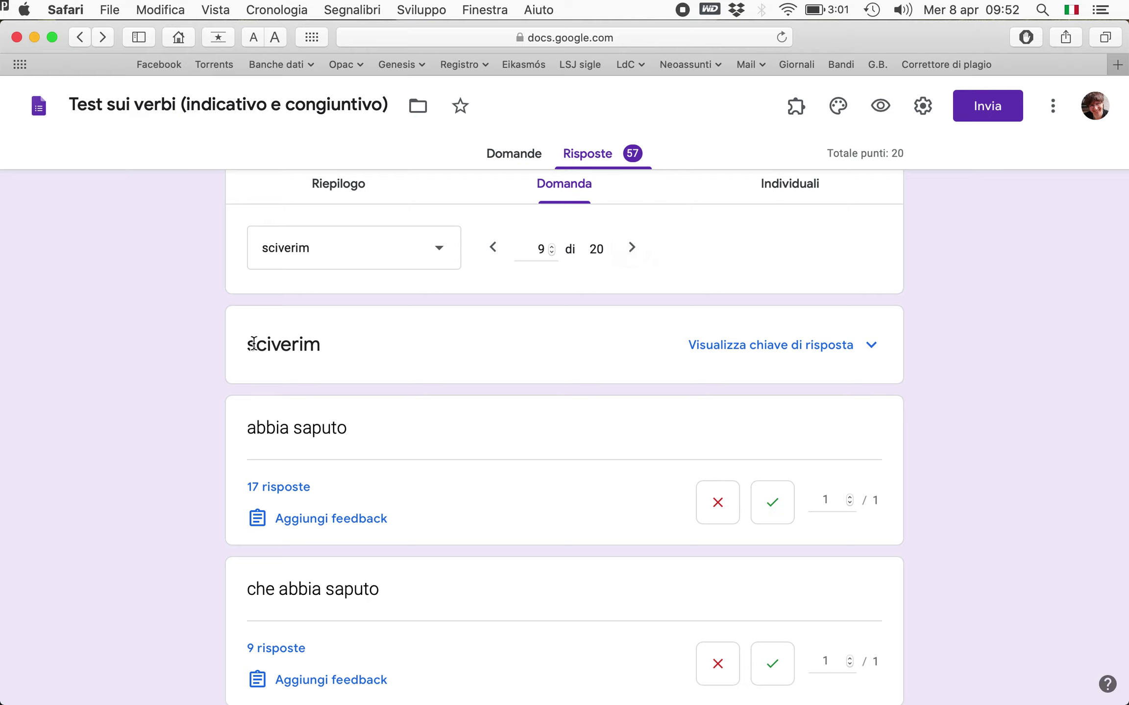
pyautogui.moveTo(296, 344); pyautogui.dragTo(282, 344)
pyautogui.moveTo(320, 346); pyautogui.dragTo(309, 348)
pyautogui.moveTo(246, 344); pyautogui.dragTo(327, 346)
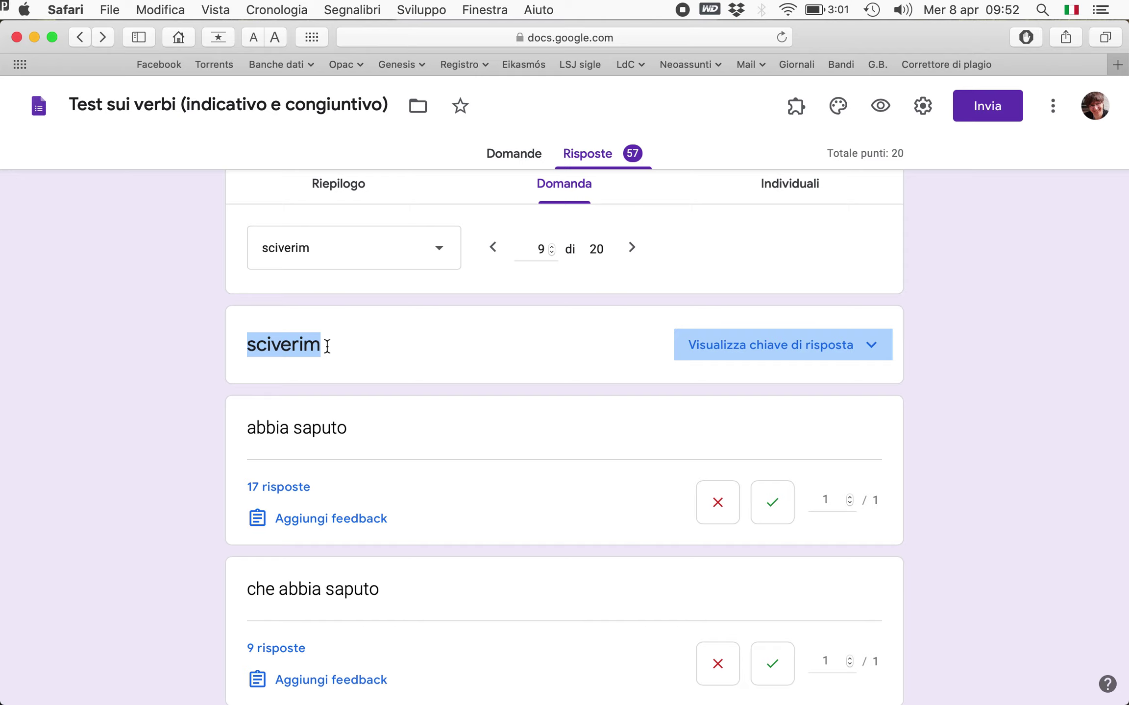
pyautogui.click(327, 345)
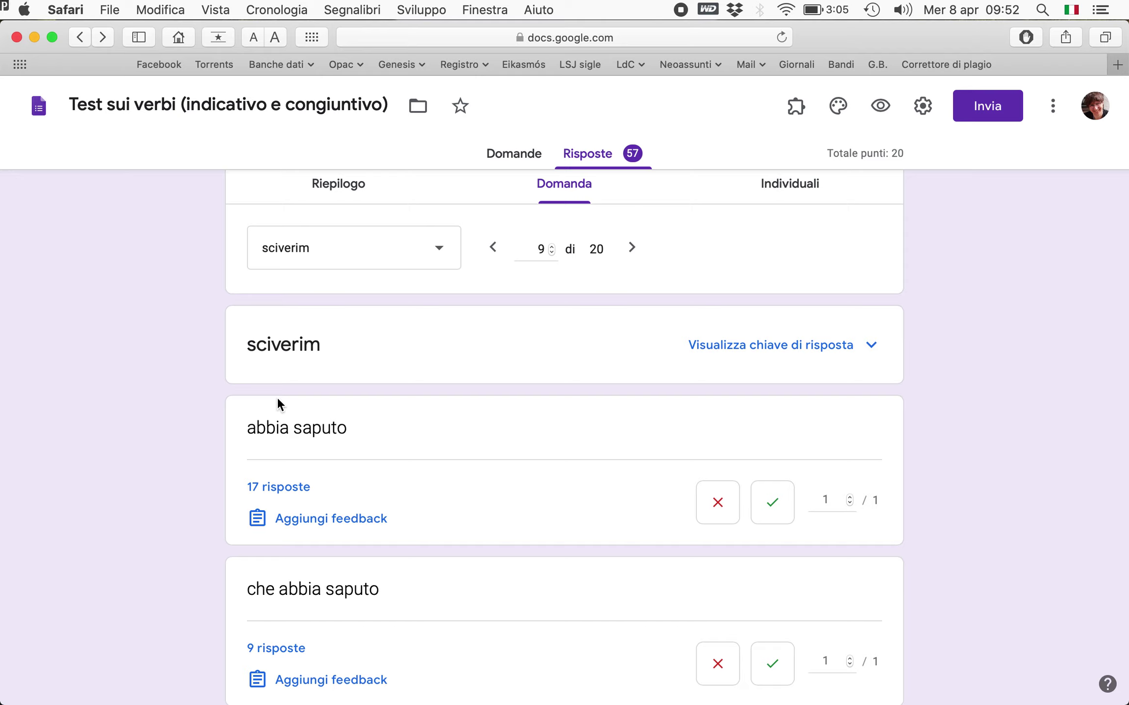
# - Show questions 10 and 11, highlighting "are" in "parares" and the ending of "movebit"
pyautogui.click(625, 264)
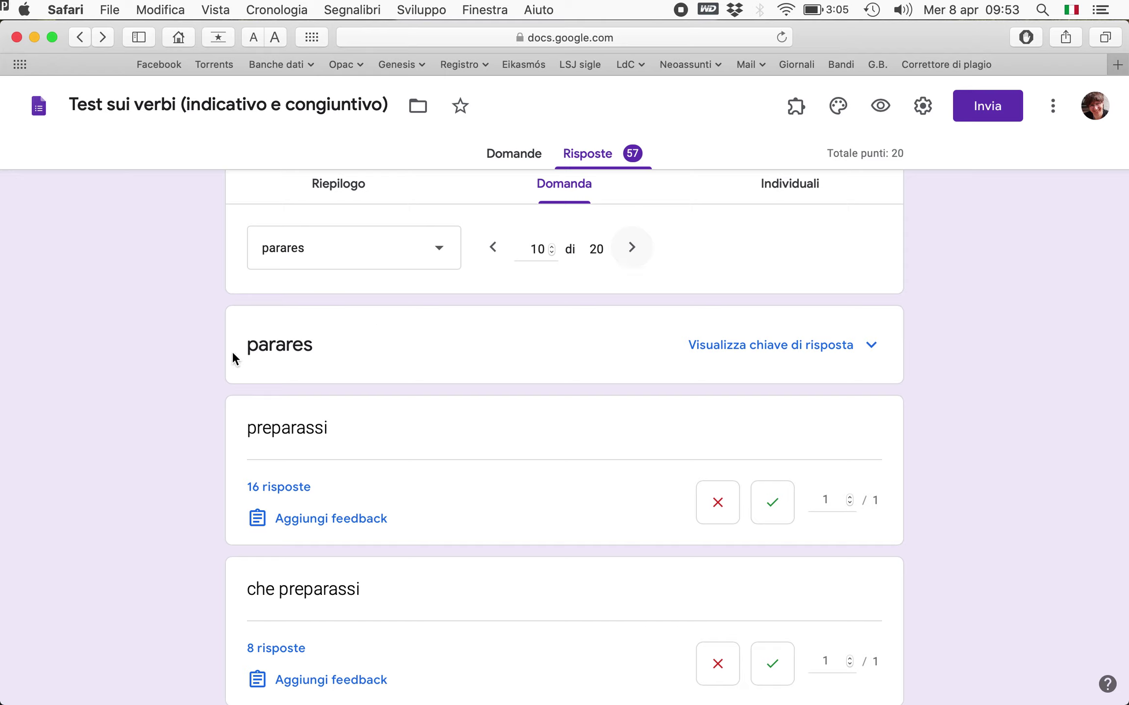
pyautogui.moveTo(301, 345); pyautogui.dragTo(275, 345)
pyautogui.moveTo(301, 346); pyautogui.dragTo(311, 347)
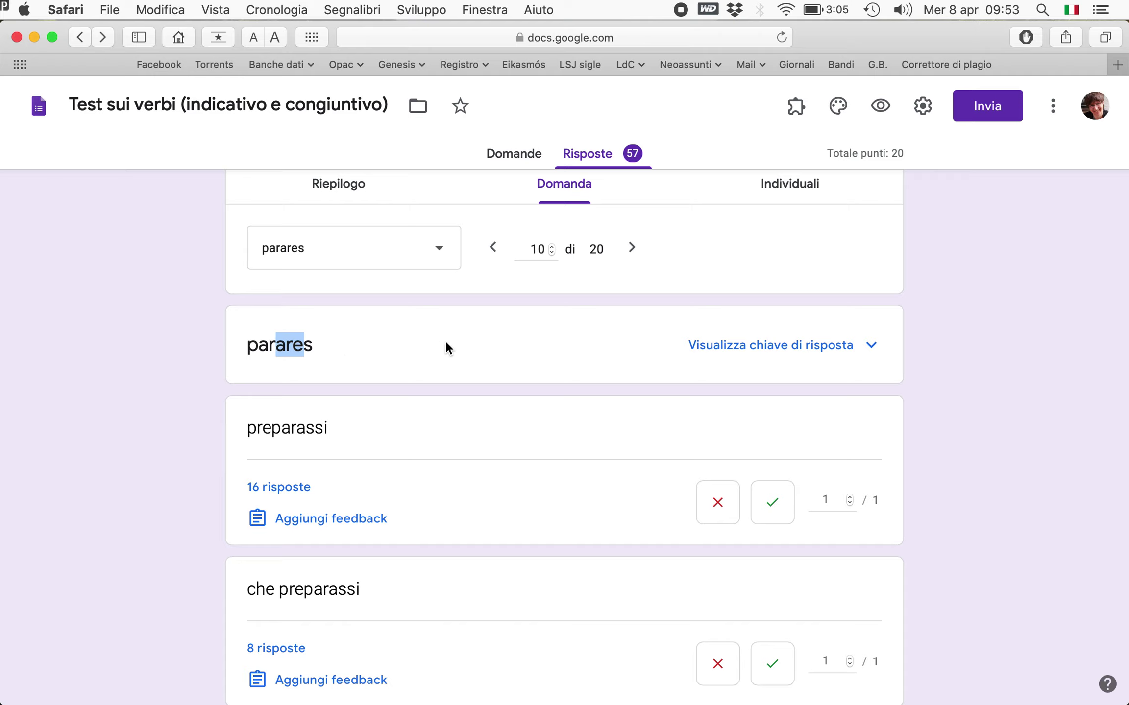
pyautogui.click(631, 249)
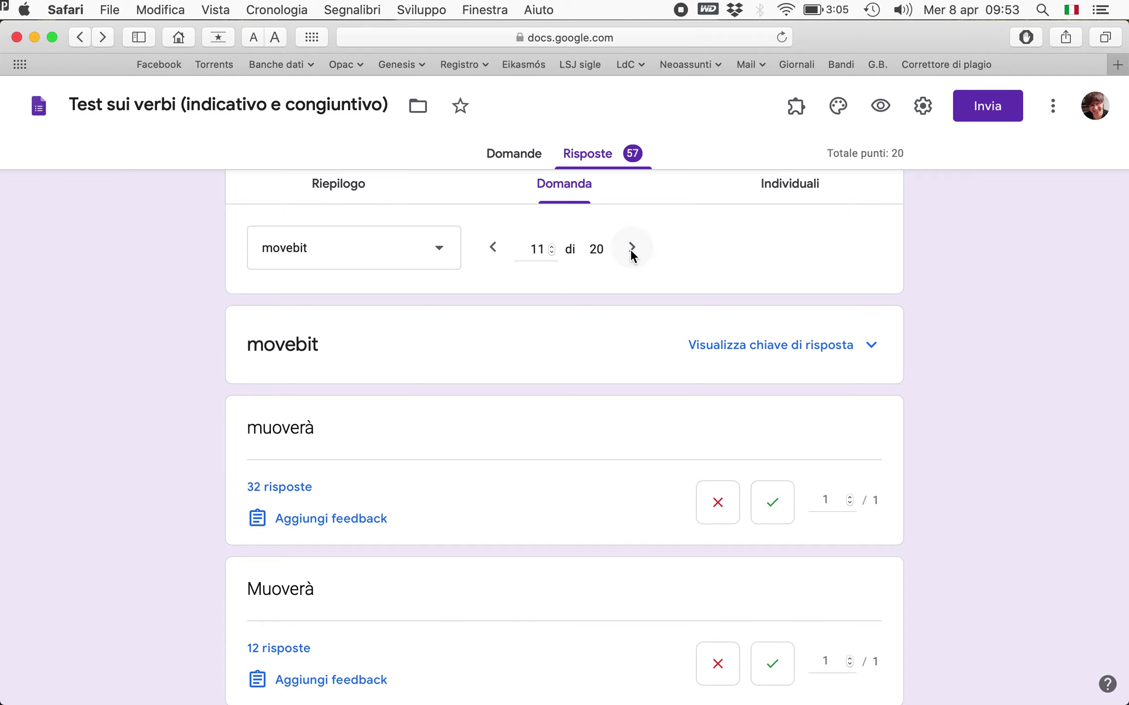
pyautogui.moveTo(296, 343); pyautogui.dragTo(314, 342)
# - Show question 12, "dedisti", and highlight the verb, the answer "desti" and the initial syllable "de"
pyautogui.click(630, 250)
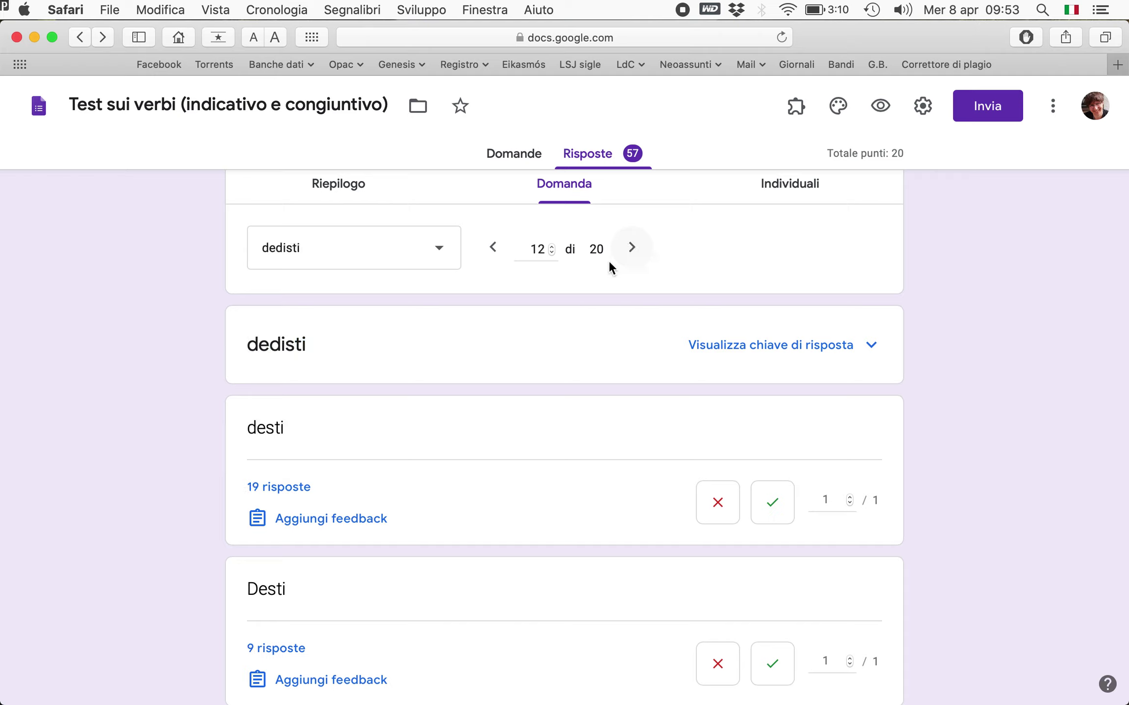
pyautogui.moveTo(310, 346); pyautogui.dragTo(245, 345)
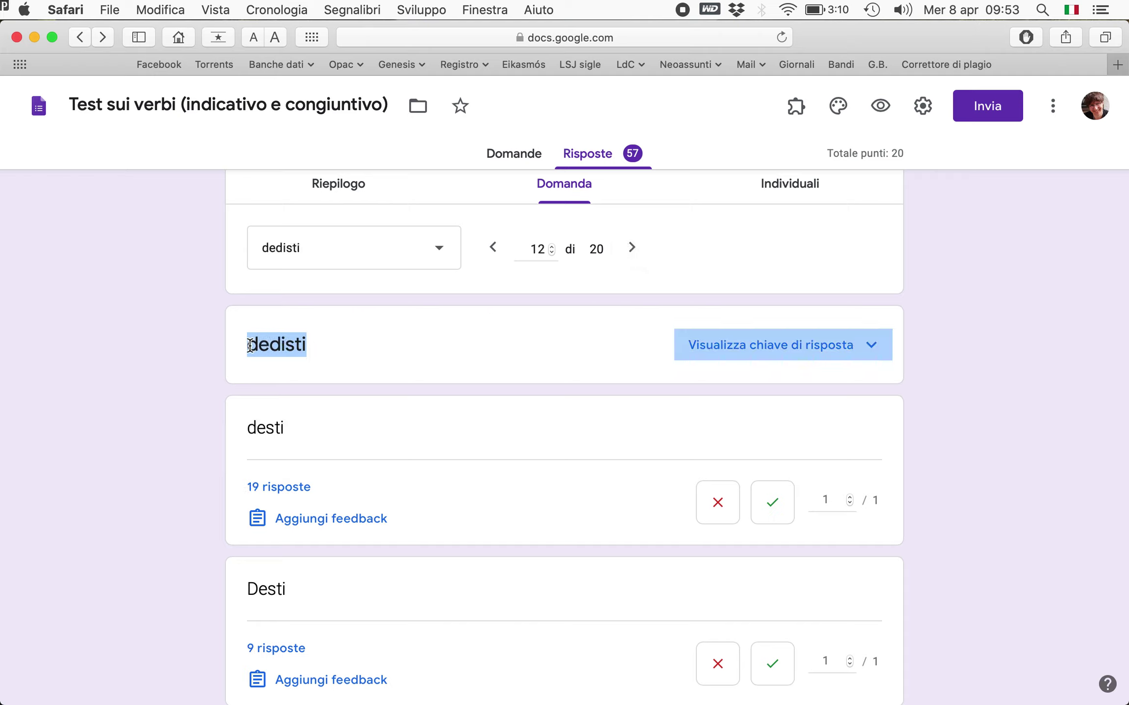
pyautogui.click(249, 345)
pyautogui.moveTo(249, 426); pyautogui.dragTo(285, 426)
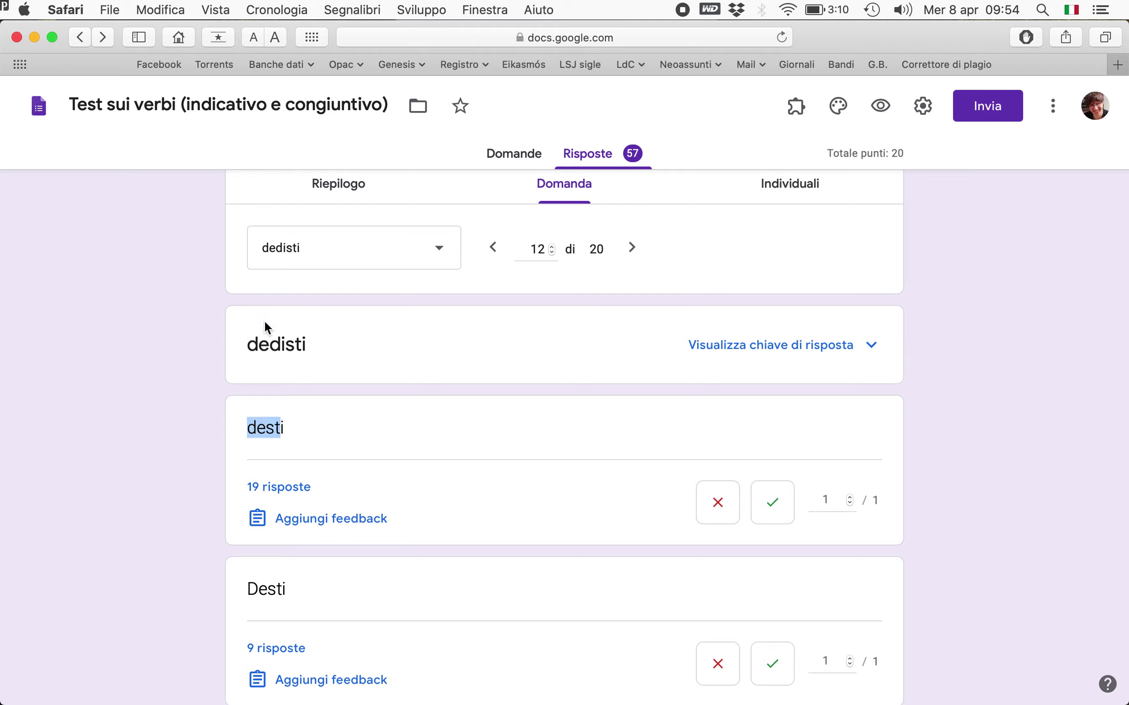
pyautogui.click(269, 342)
pyautogui.moveTo(268, 341); pyautogui.dragTo(250, 343)
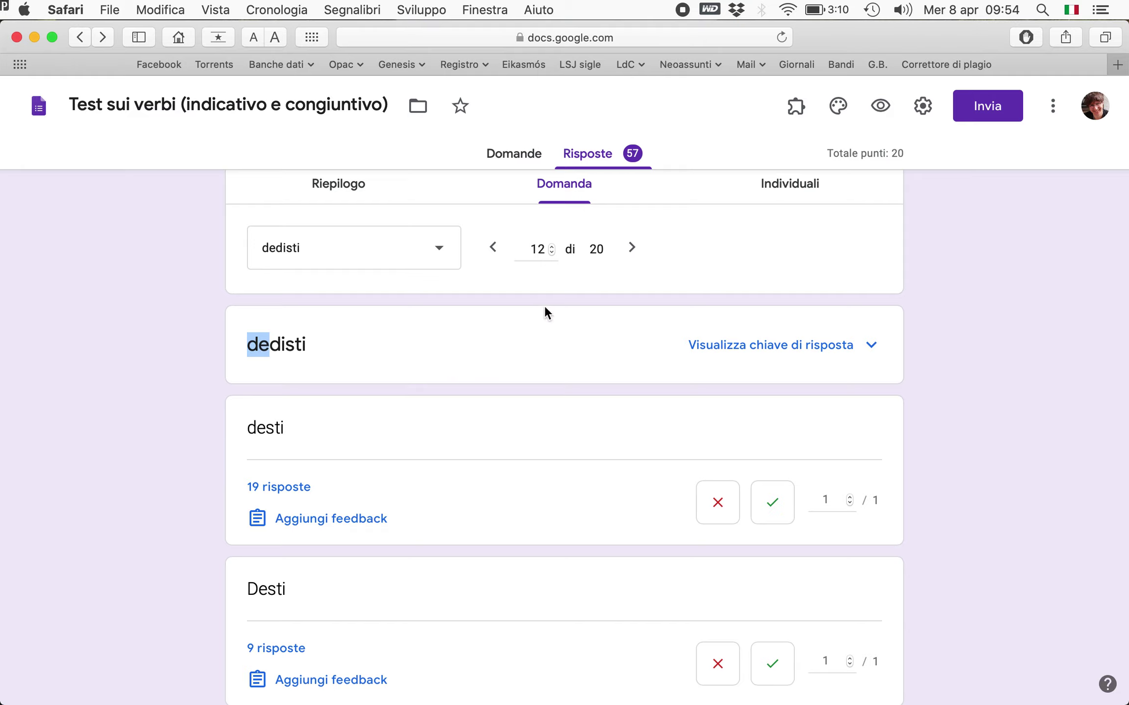
# - Show the responses to question 13 and highlight the verb form "habeat" in its title
pyautogui.click(639, 250)
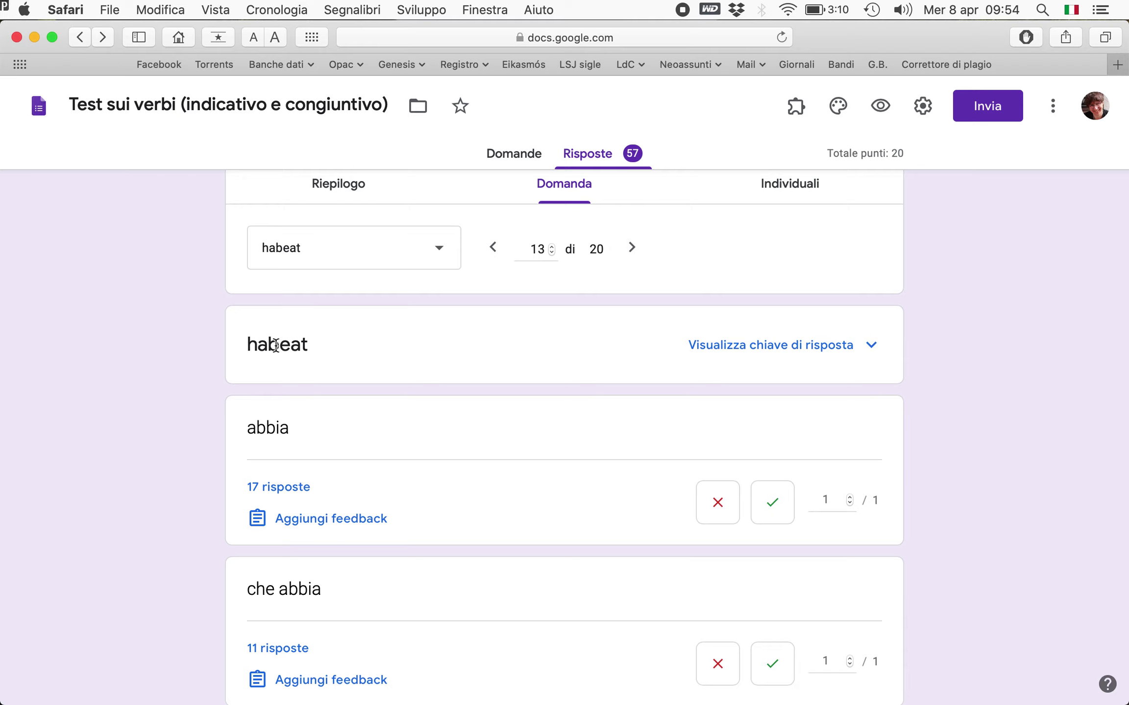
pyautogui.click(248, 430)
pyautogui.click(301, 342)
pyautogui.click(305, 345)
pyautogui.doubleClick(297, 346)
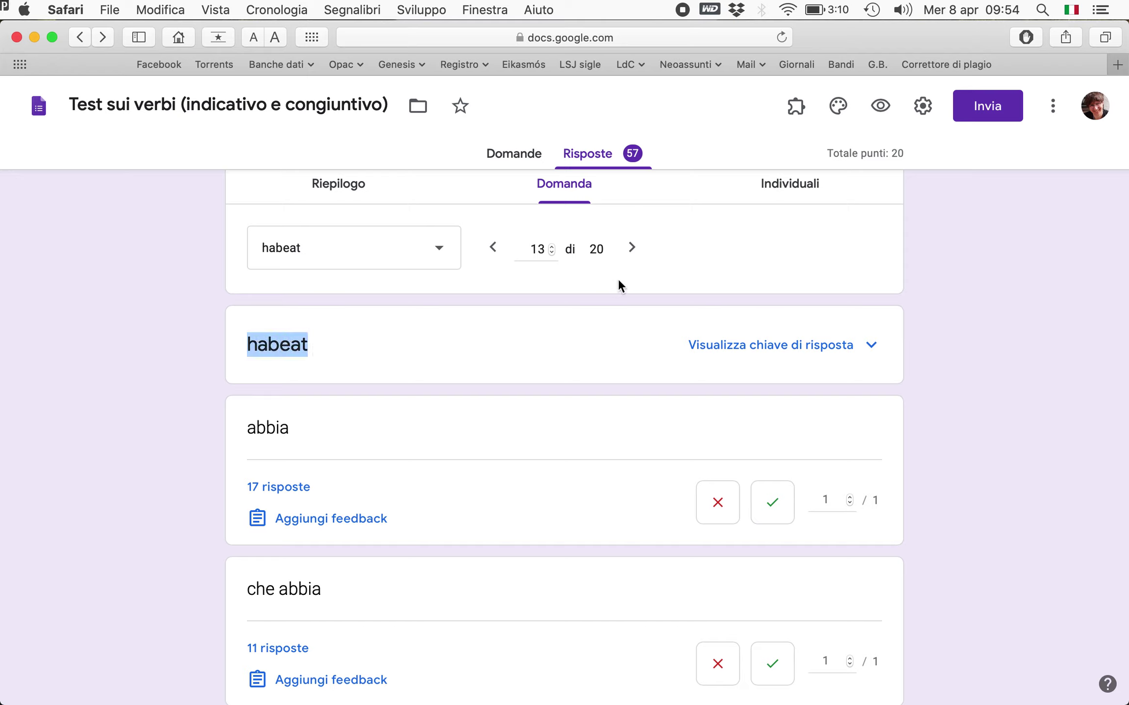
# - Show the responses to question 14, "possunt", and highlight the prefix "pos" in its title
pyautogui.click(631, 248)
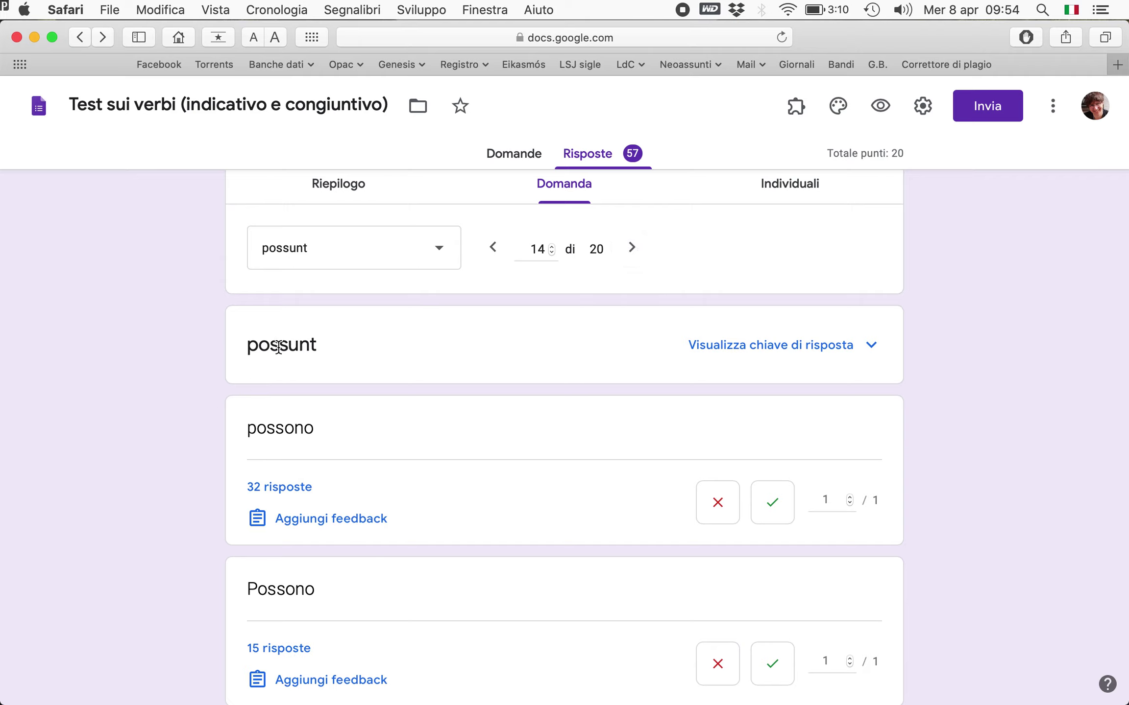
pyautogui.moveTo(279, 348)
pyautogui.mouseDown()
pyautogui.moveTo(316, 347)
pyautogui.moveTo(250, 346)
pyautogui.mouseUp()
pyautogui.click(316, 349)
pyautogui.click(276, 346)
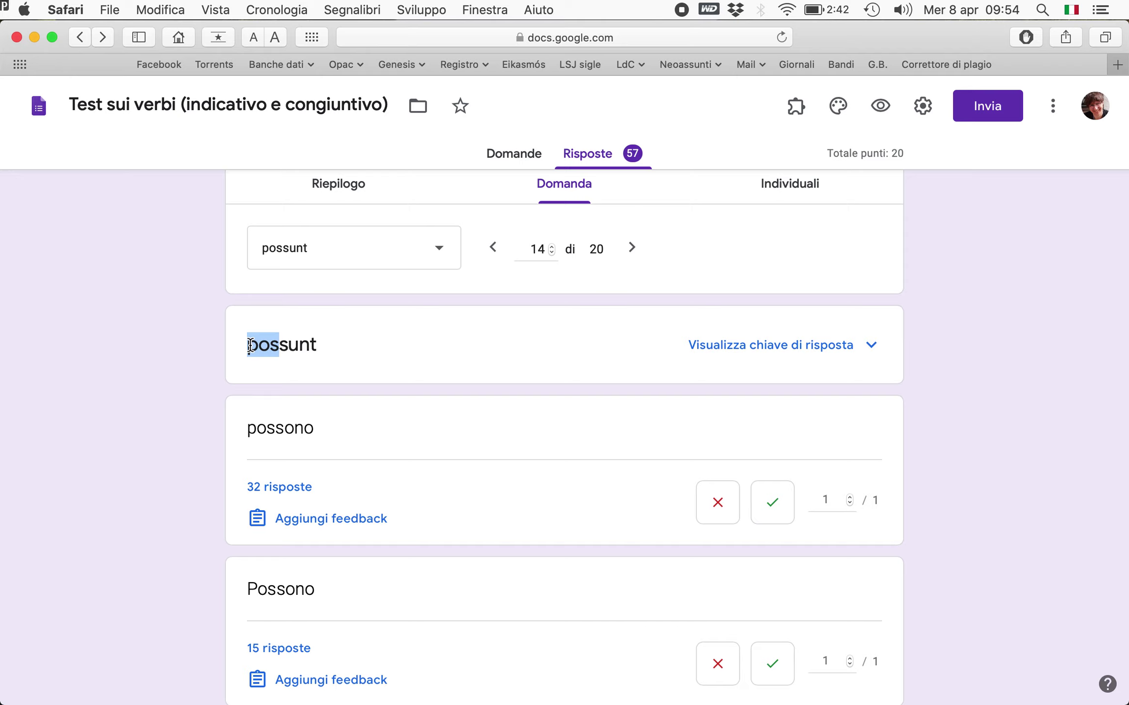
pyautogui.doubleClick(297, 342)
# - Show the responses to question 15, "fugient", and highlight part of the verb's ending in its title
pyautogui.click(631, 248)
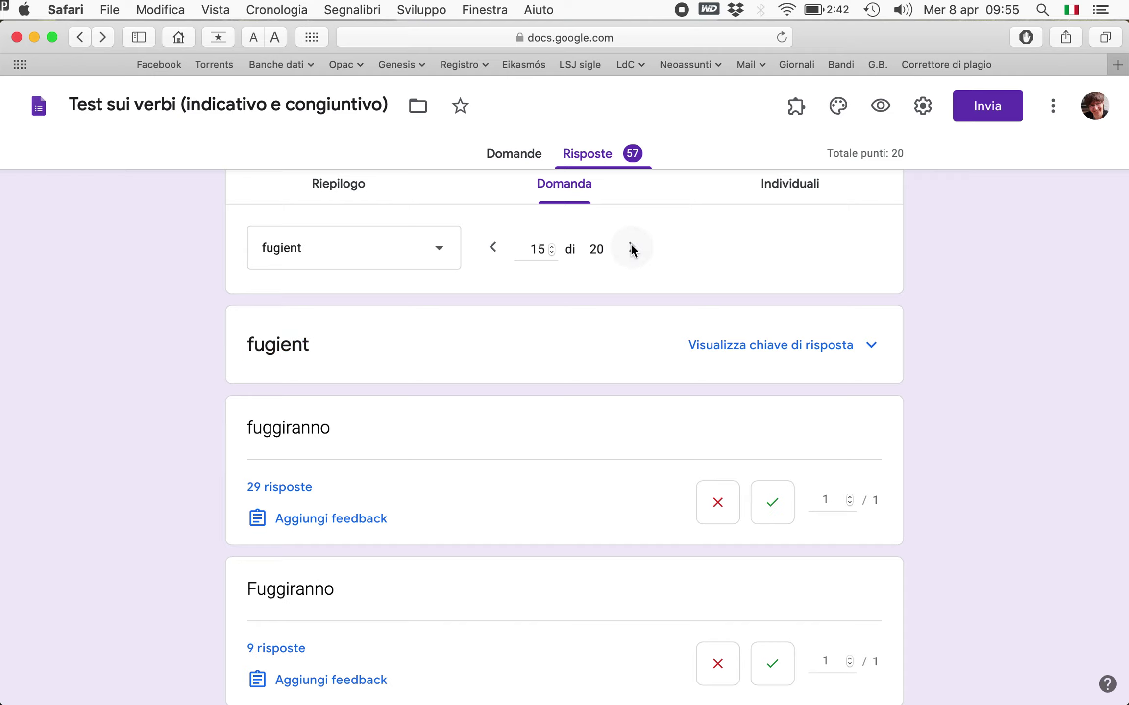
pyautogui.moveTo(281, 343); pyautogui.dragTo(284, 342)
# - Show the responses to question 16, highlighting "misissent", its initial "mis" and the answer "avessero mandato"
pyautogui.click(631, 248)
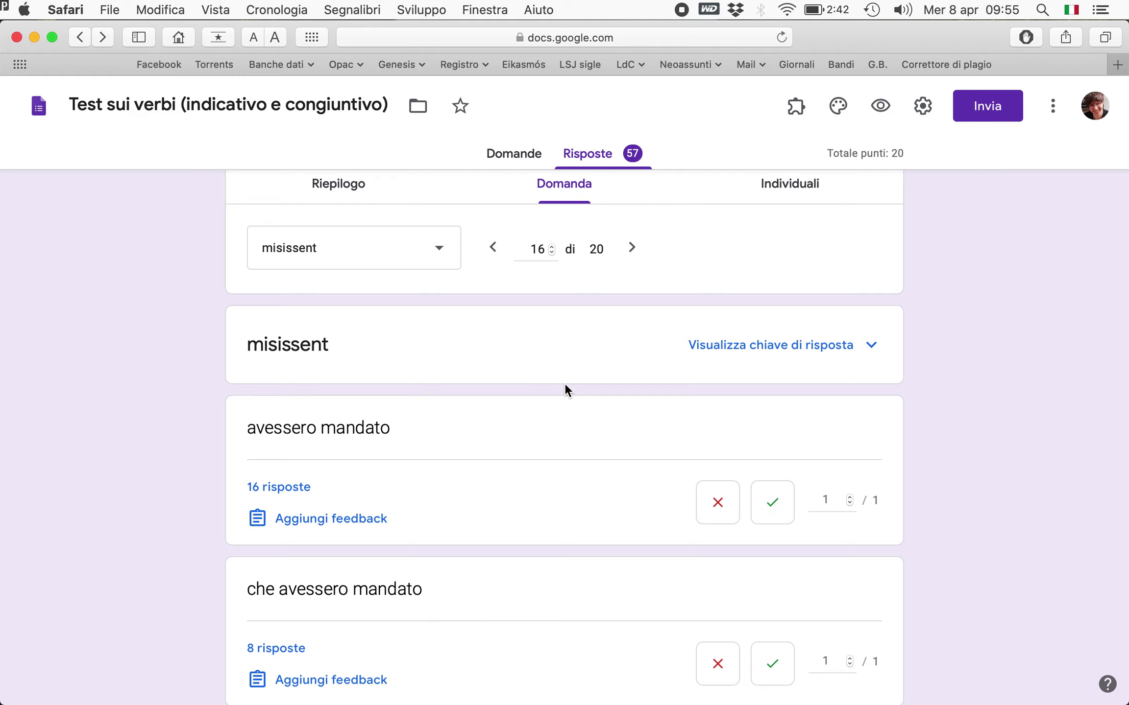
pyautogui.doubleClick(314, 344)
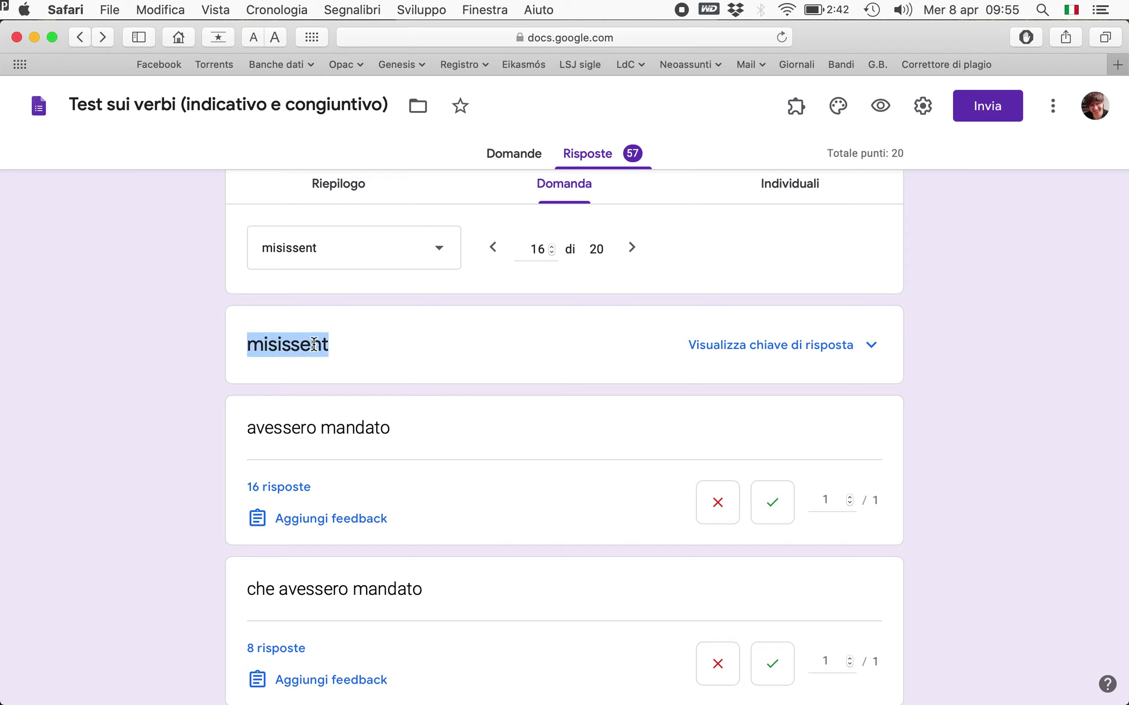
pyautogui.click(320, 346)
pyautogui.doubleClick(319, 347)
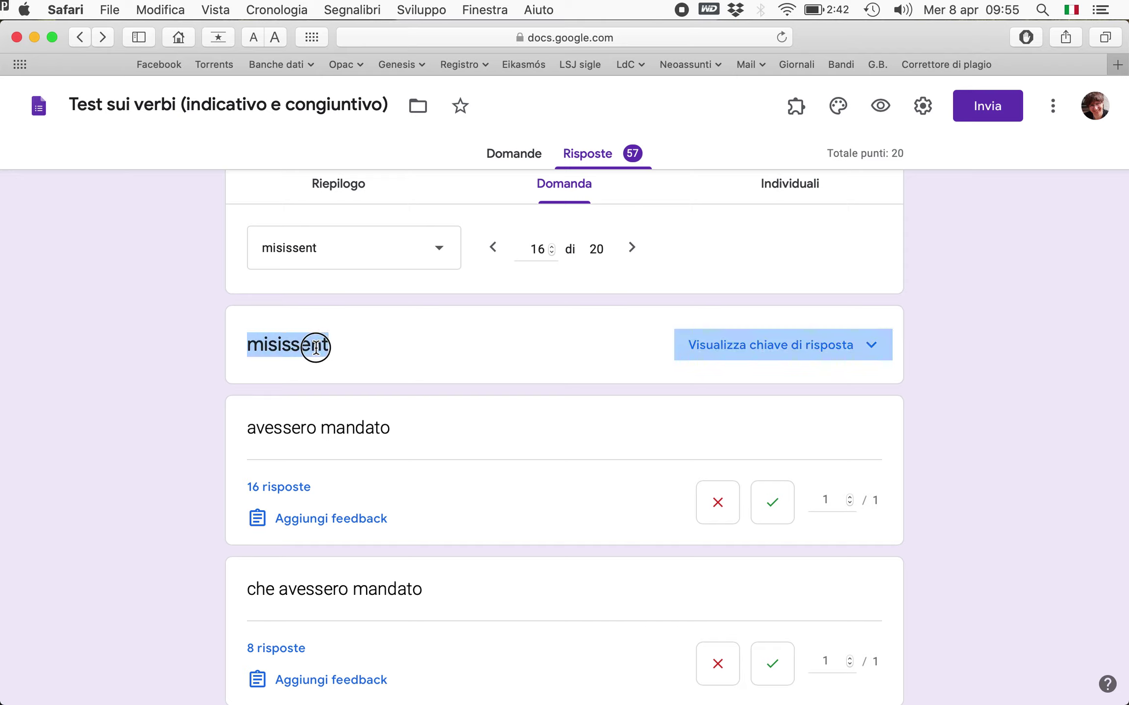
pyautogui.click(320, 347)
pyautogui.moveTo(327, 347); pyautogui.dragTo(275, 339)
pyautogui.click(280, 346)
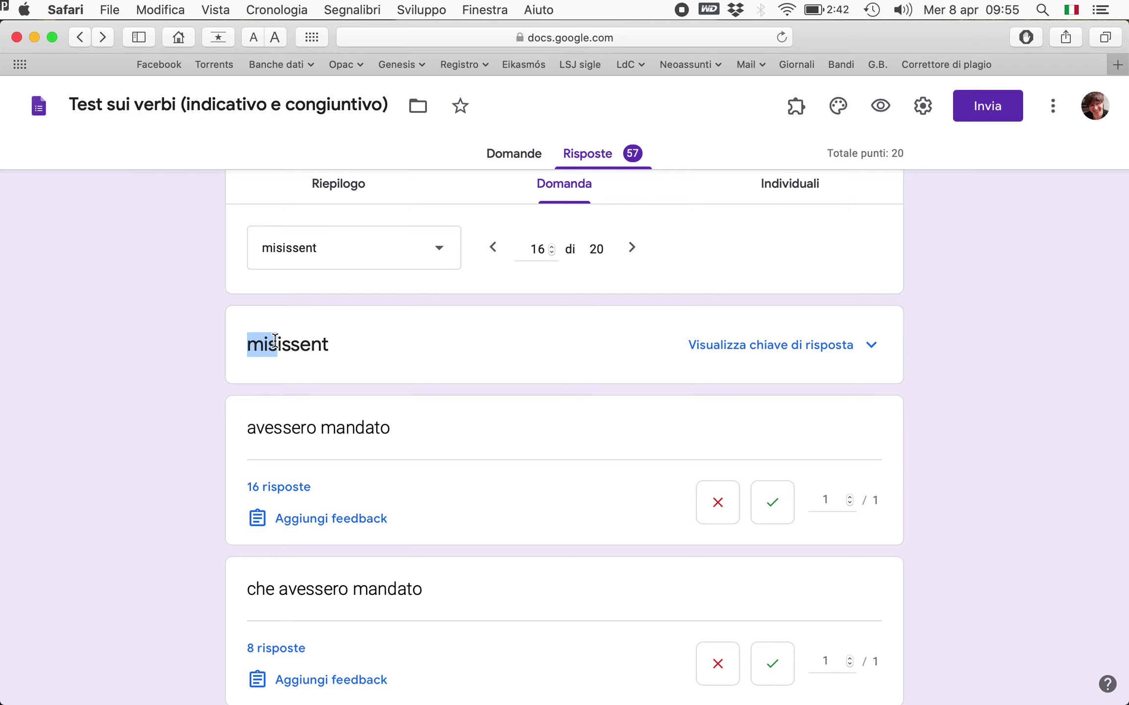
pyautogui.click(255, 428)
pyautogui.moveTo(254, 429); pyautogui.dragTo(396, 433)
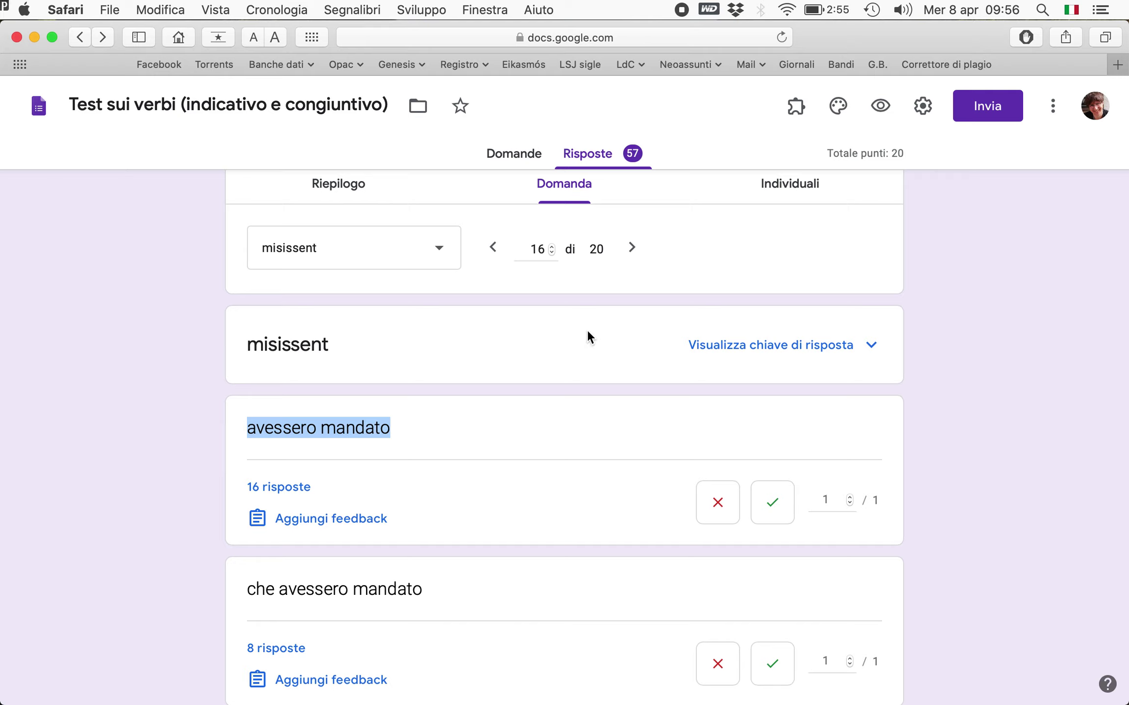
# - Show question 17, "voi loderete", and highlight the start of its verb and "lauda" in the answer "laudabitis"
pyautogui.click(632, 248)
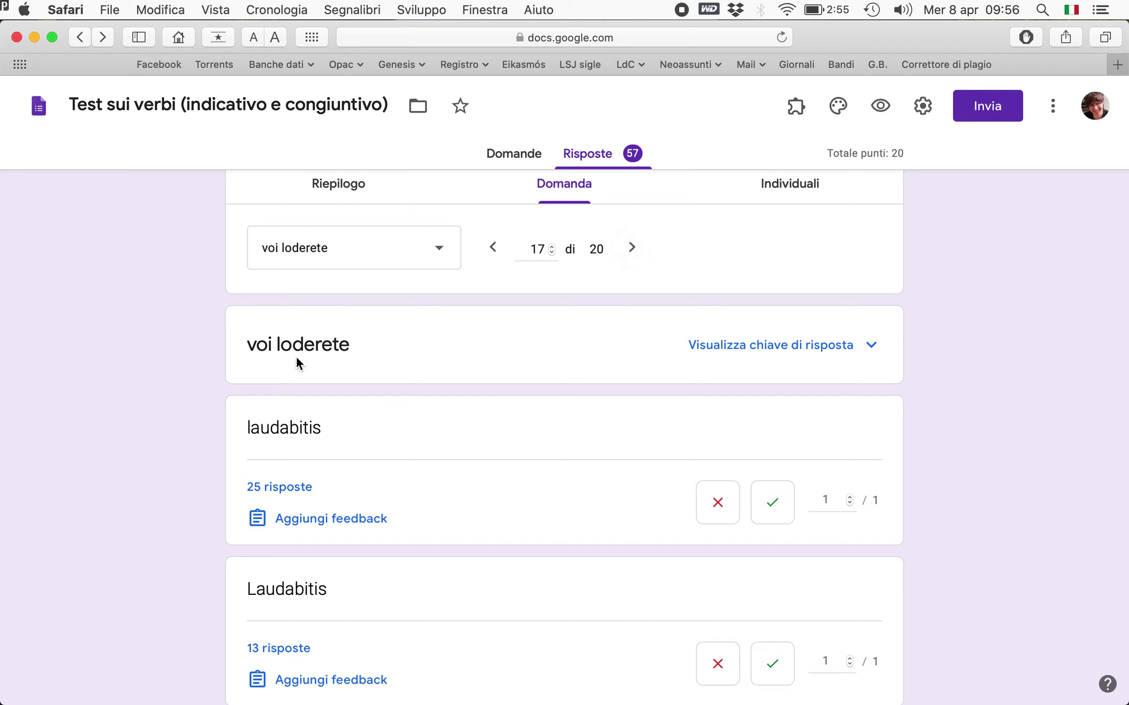
pyautogui.moveTo(276, 342); pyautogui.dragTo(303, 340)
pyautogui.moveTo(303, 428)
pyautogui.mouseDown()
pyautogui.moveTo(293, 429)
pyautogui.moveTo(303, 430)
pyautogui.mouseUp()
pyautogui.moveTo(289, 428); pyautogui.dragTo(235, 428)
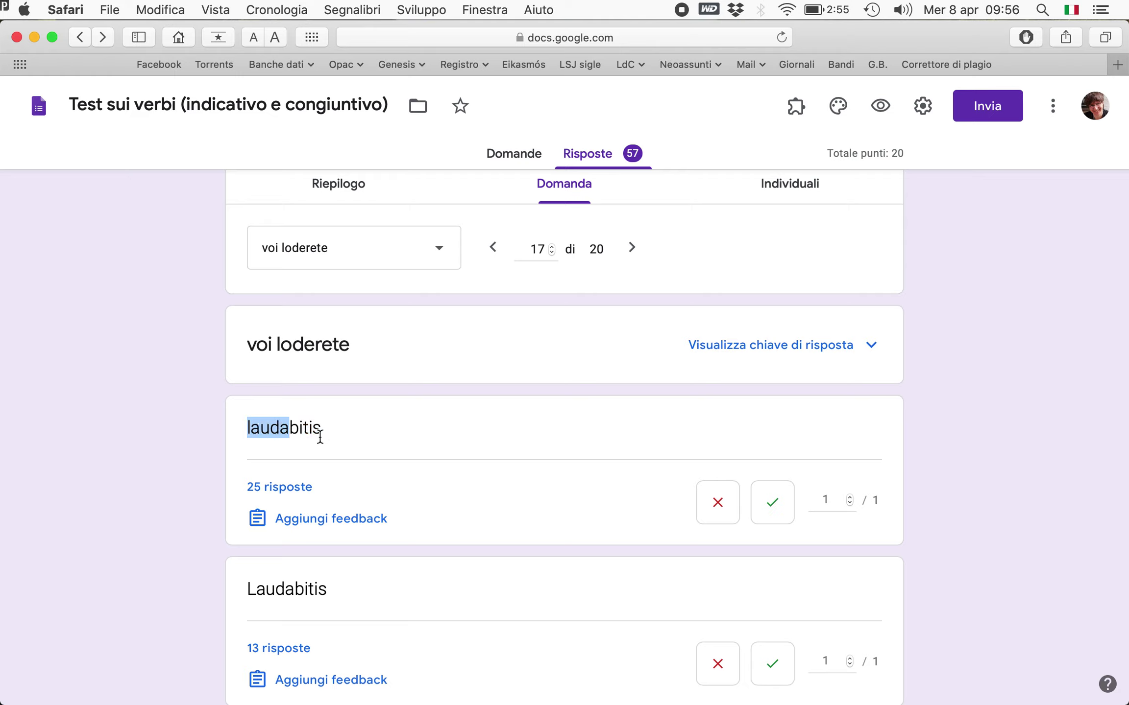
pyautogui.scroll(-1, 325, 431)
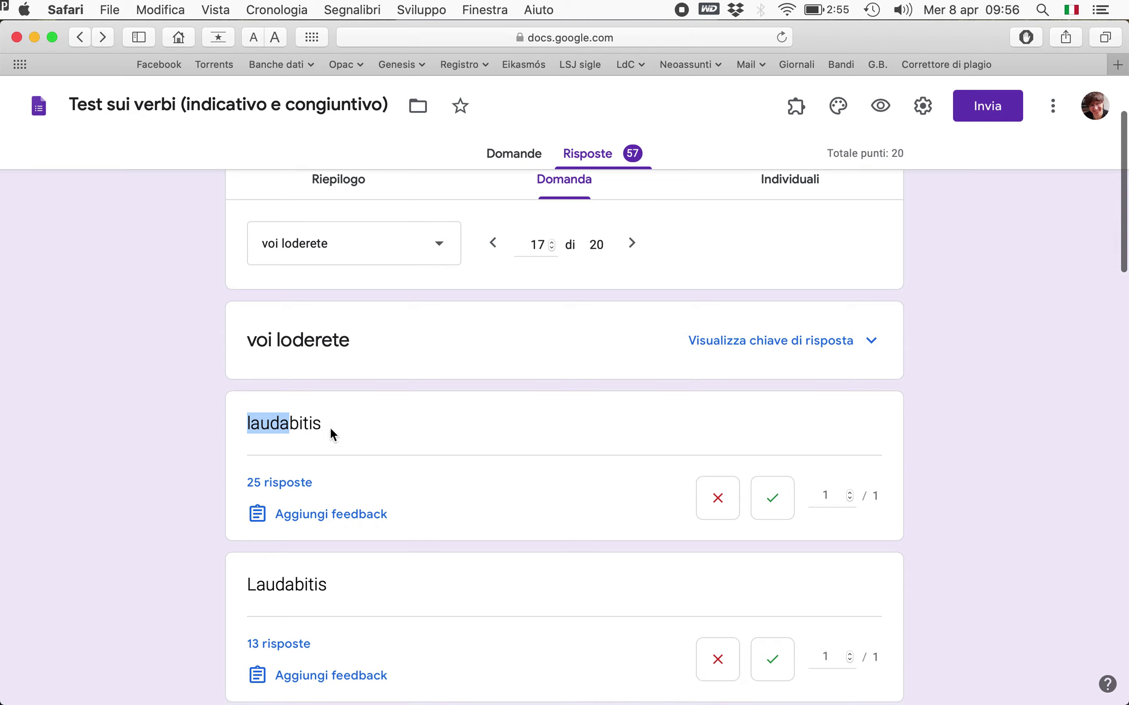
# - Show question 18, highlighting "essi" in its title, then the ending and stem of the answer "monuerint"
pyautogui.click(634, 247)
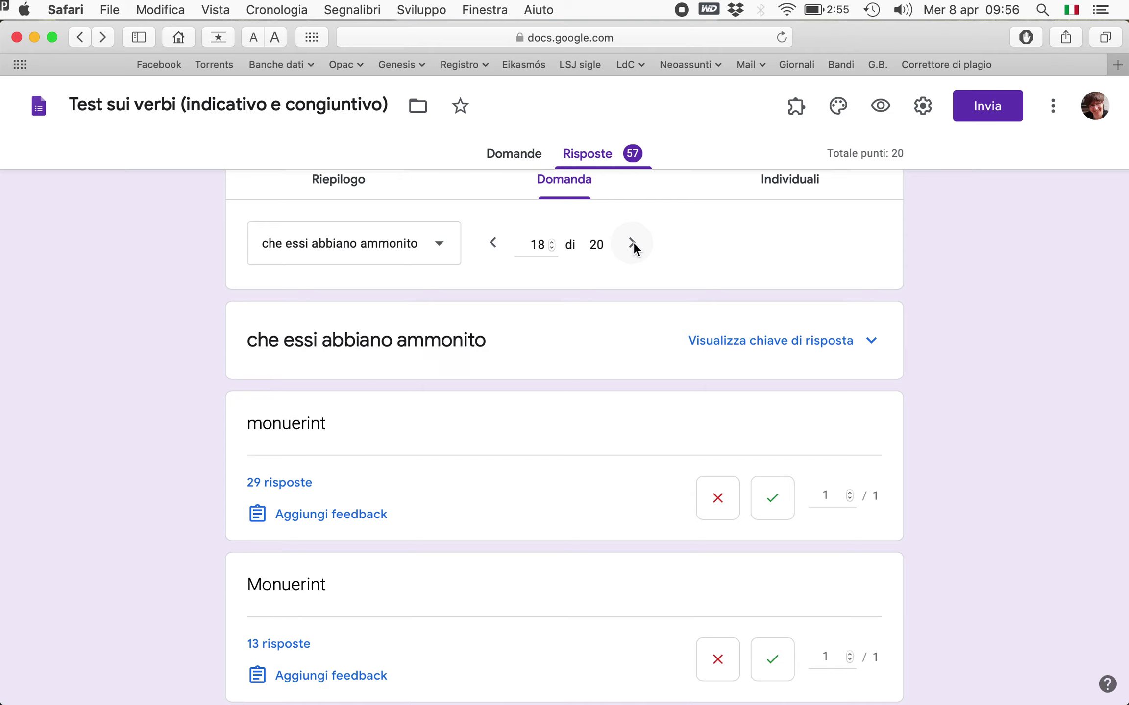
pyautogui.doubleClick(293, 346)
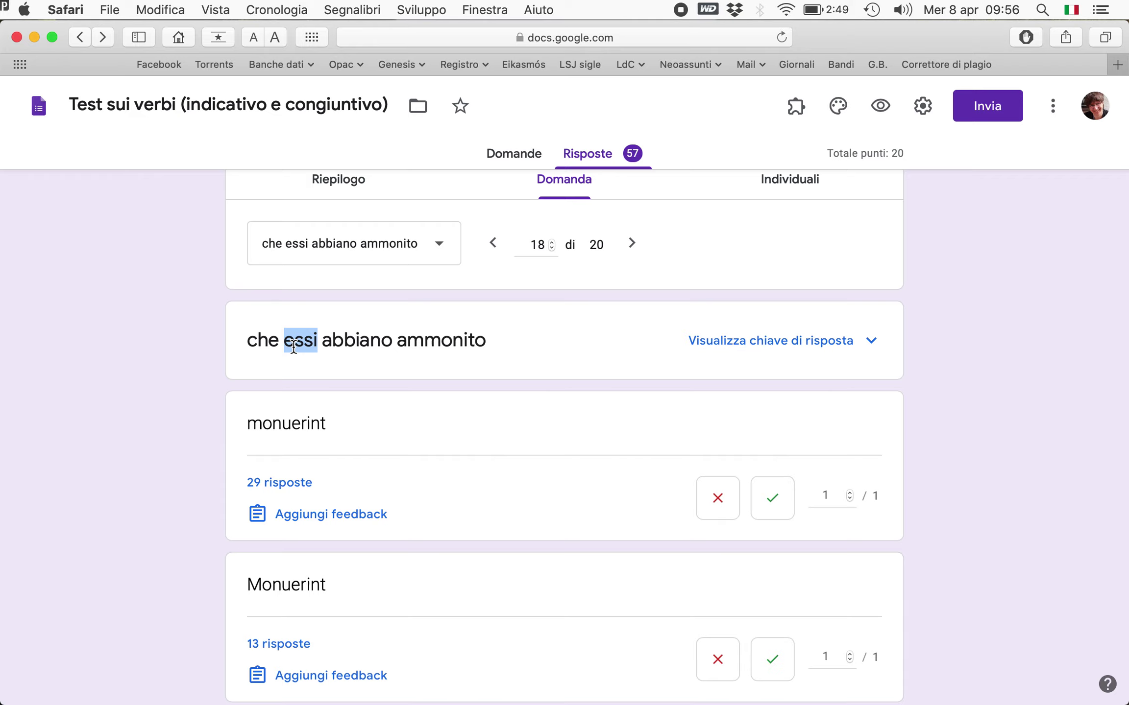
pyautogui.moveTo(325, 424)
pyautogui.mouseDown()
pyautogui.moveTo(298, 425)
pyautogui.moveTo(310, 424)
pyautogui.mouseUp()
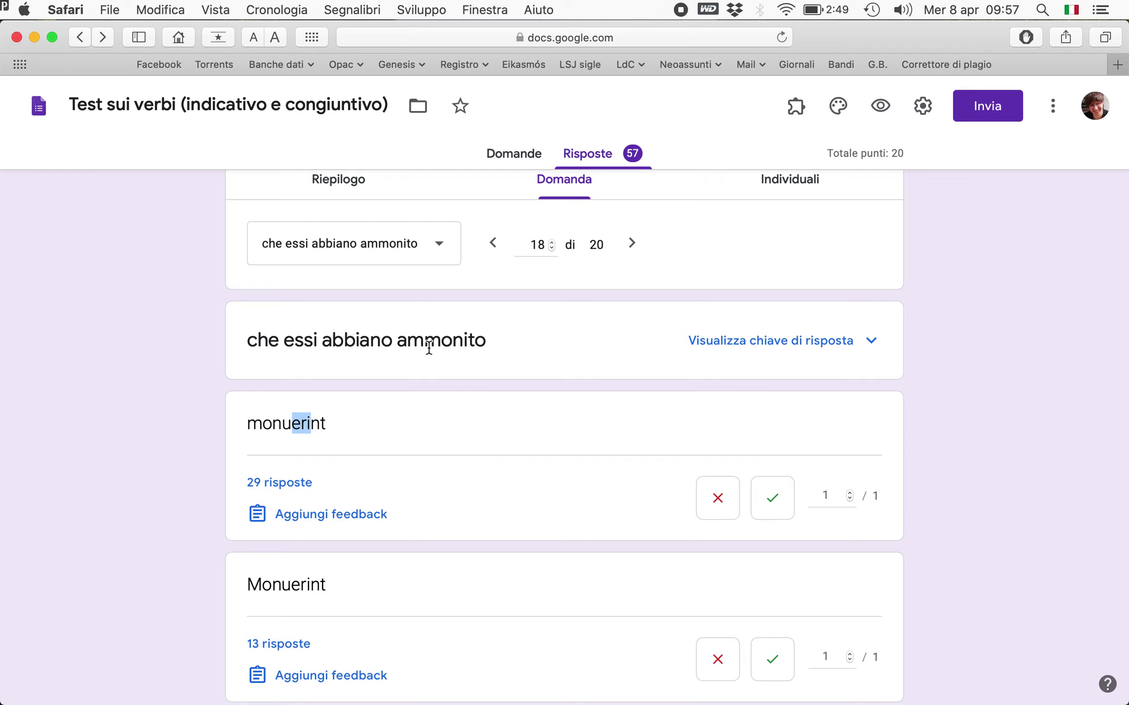
pyautogui.click(246, 425)
pyautogui.moveTo(248, 425); pyautogui.dragTo(288, 423)
# - Review the submitted answers to question 19, "voi leggeste", and highlight the stem and ending of "legistis"
pyautogui.click(635, 245)
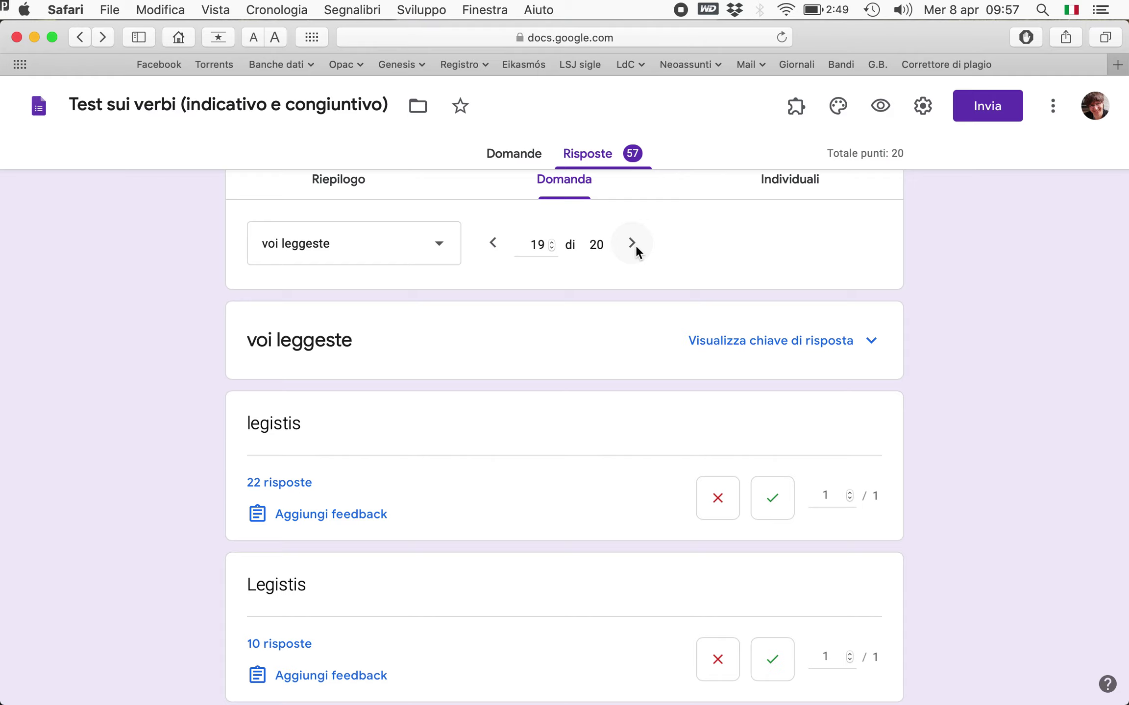
pyautogui.scroll(-10, 509, 446)
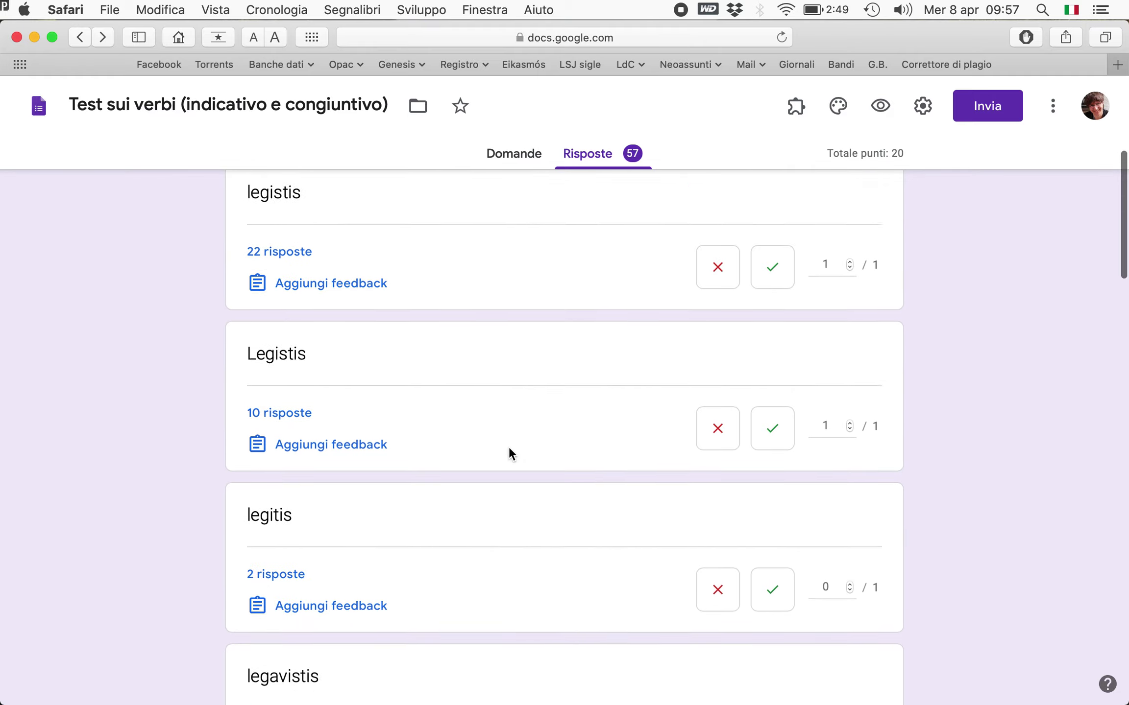
pyautogui.scroll(-7, 509, 447)
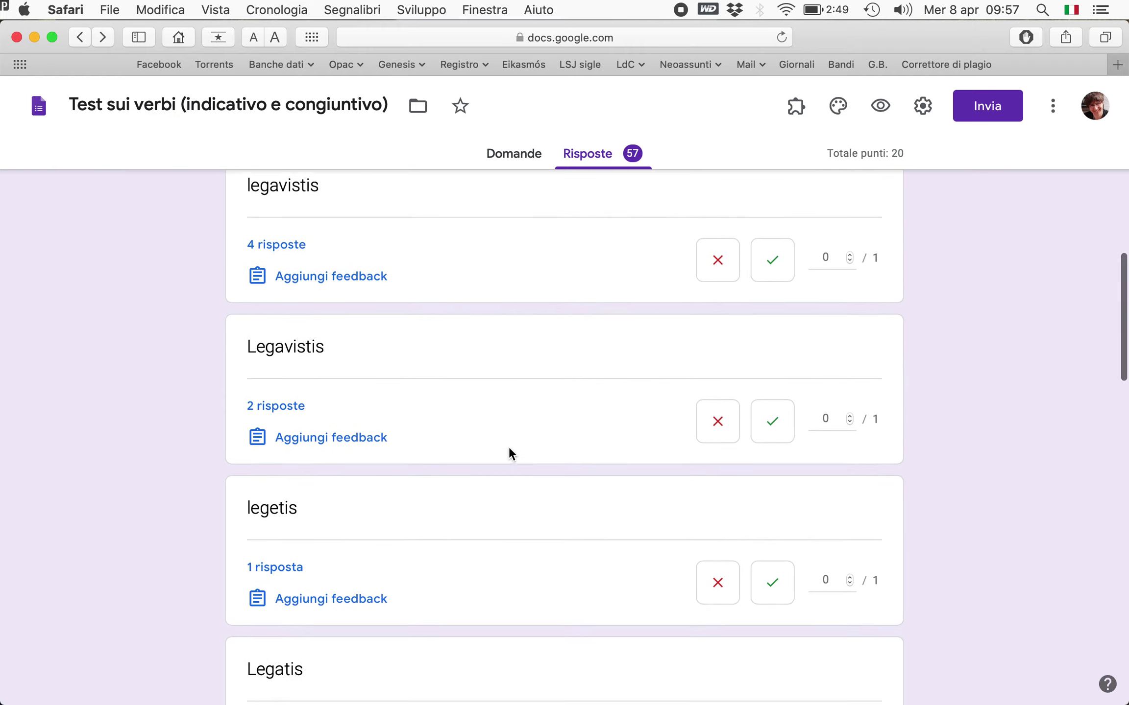
pyautogui.scroll(-6, 509, 447)
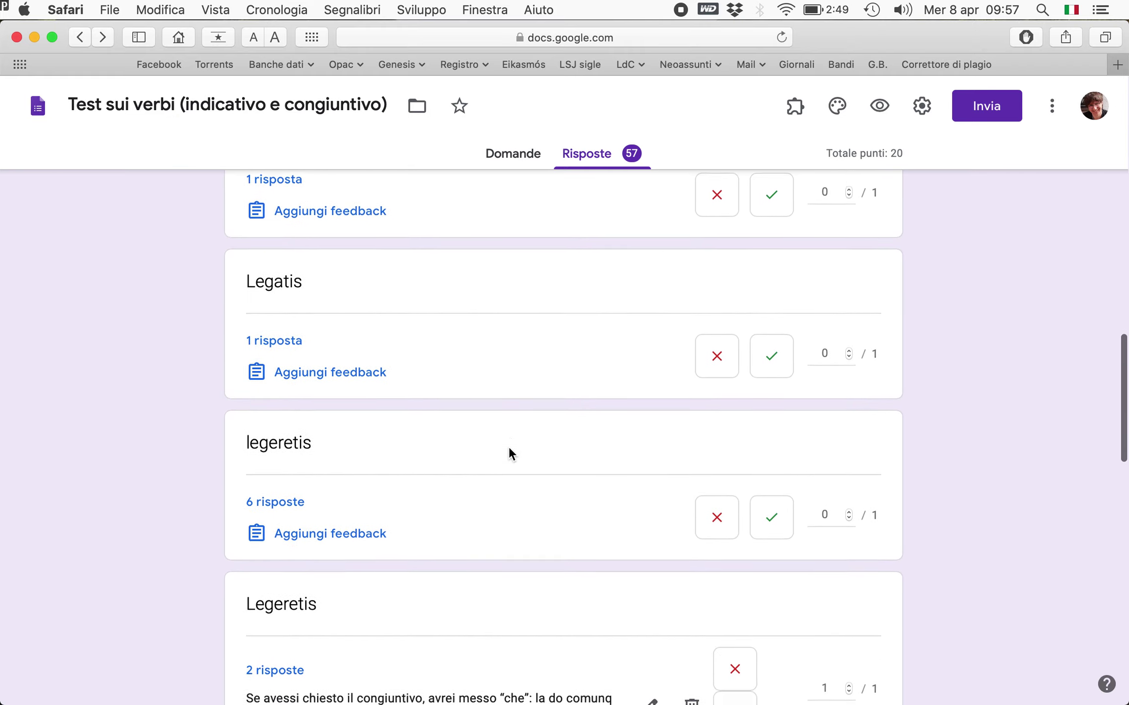
pyautogui.scroll(14, 508, 446)
pyautogui.scroll(9, 508, 447)
pyautogui.scroll(-2, 508, 446)
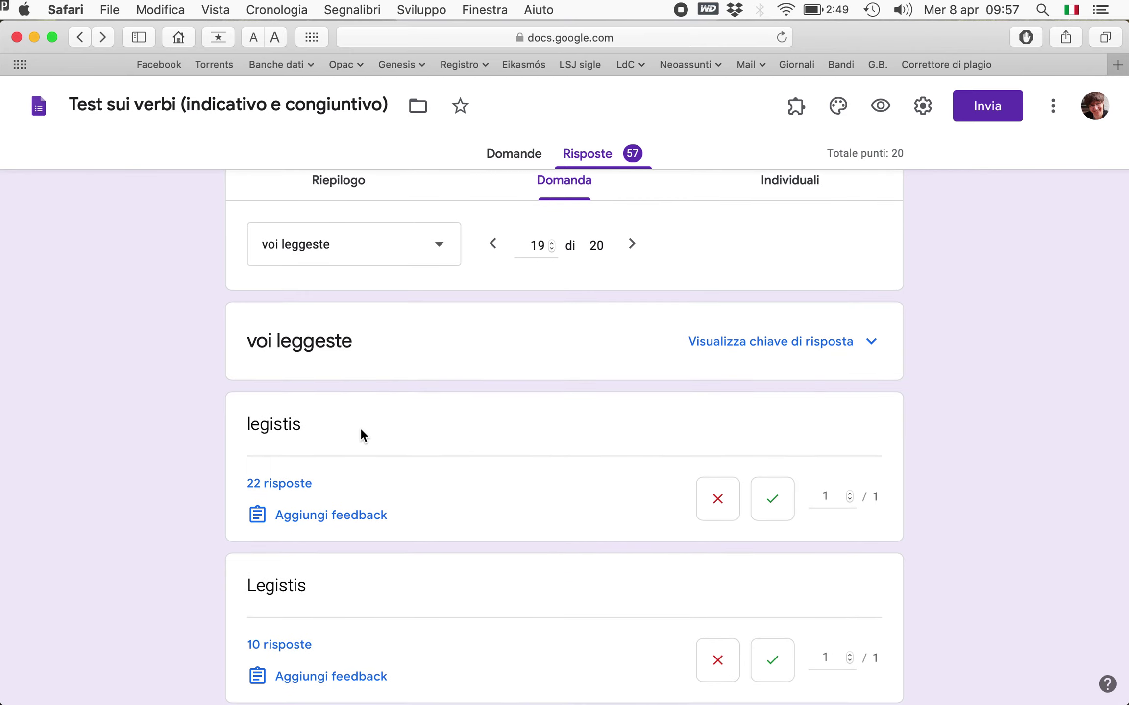
pyautogui.moveTo(249, 421); pyautogui.dragTo(275, 422)
pyautogui.moveTo(303, 427); pyautogui.dragTo(275, 422)
# - Show the responses to question 20, "che tu oda", and highlight "tu" in its title and the ending of "audias"
pyautogui.click(631, 244)
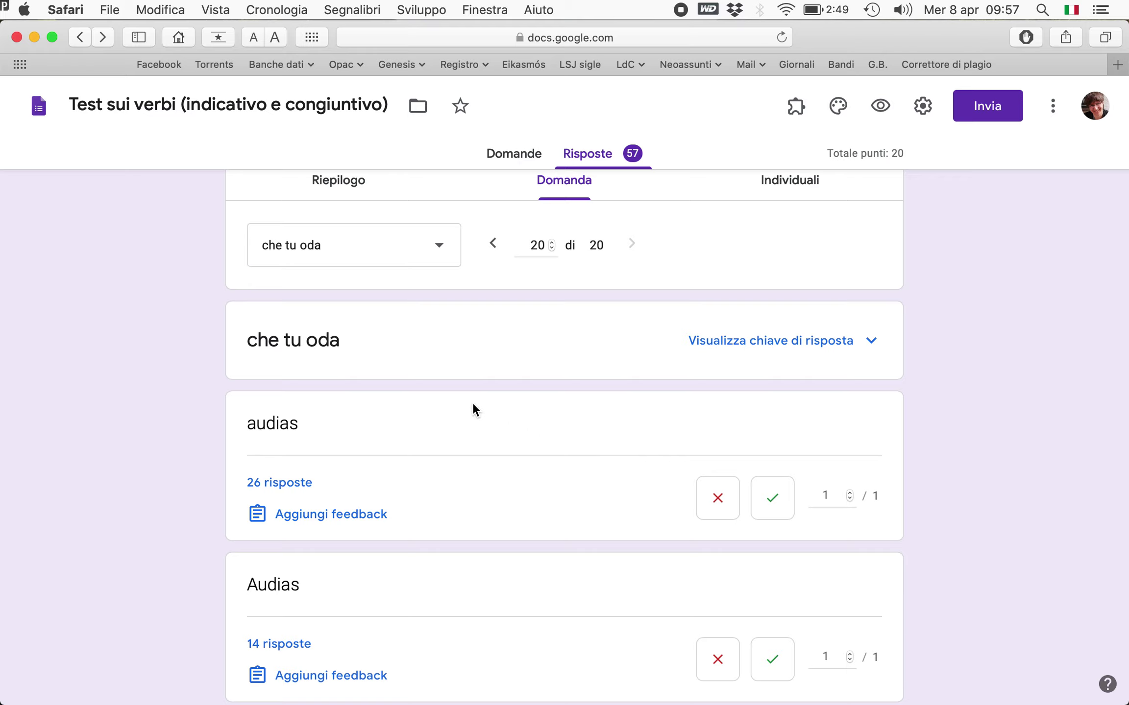
pyautogui.click(336, 343)
pyautogui.click(289, 342)
pyautogui.moveTo(288, 341); pyautogui.dragTo(302, 341)
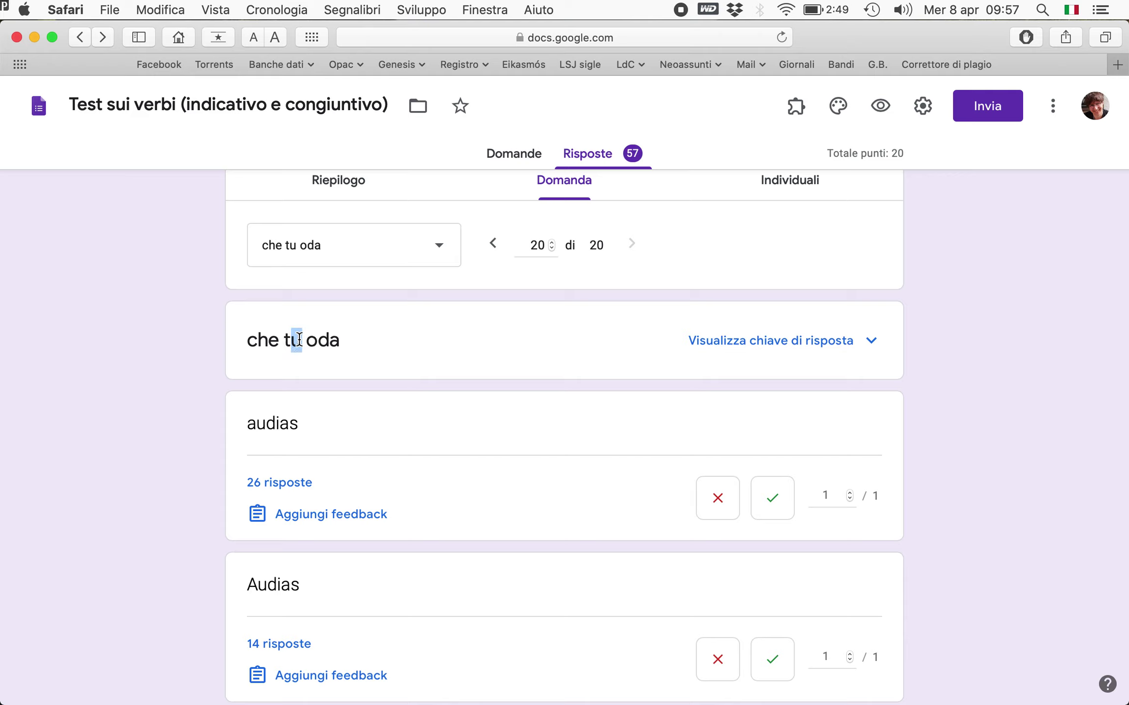
pyautogui.click(296, 425)
pyautogui.moveTo(297, 425); pyautogui.dragTo(282, 427)
pyautogui.click(245, 426)
pyautogui.scroll(-3, 245, 426)
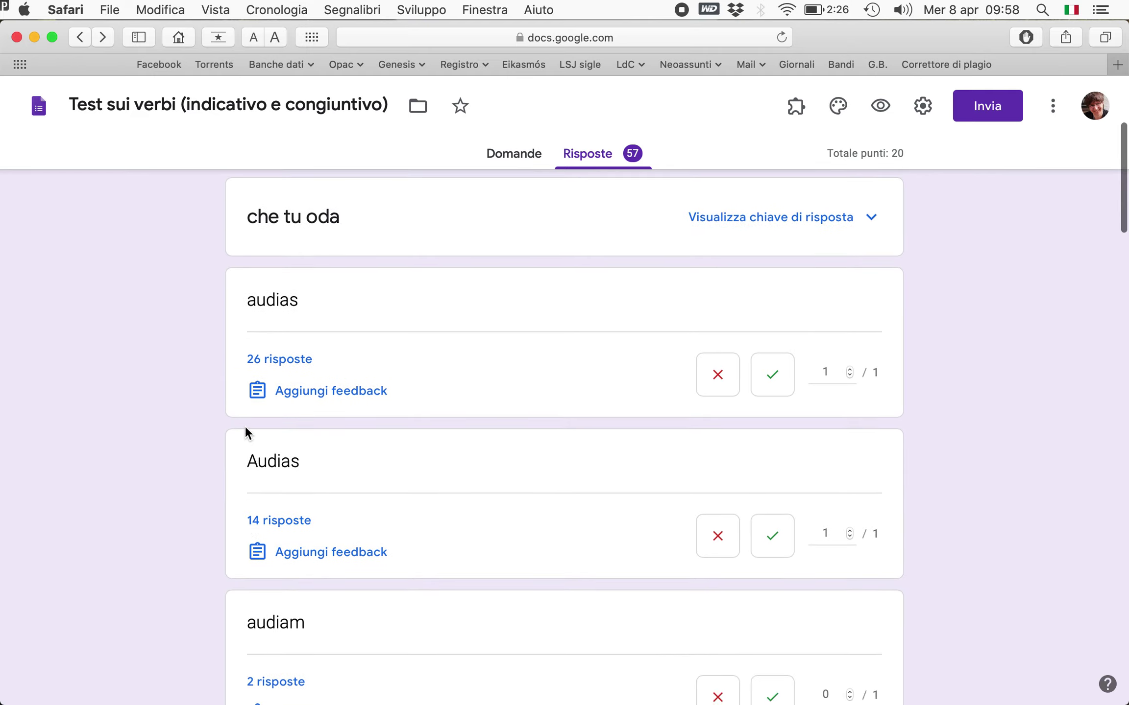